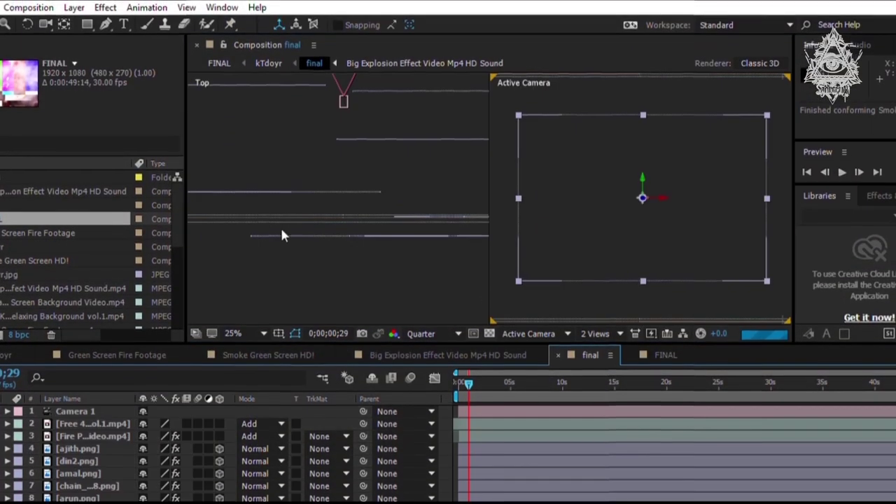
Select every layer in the finished scene and reveal their Position properties.
key("ctrl+a")
key("p")
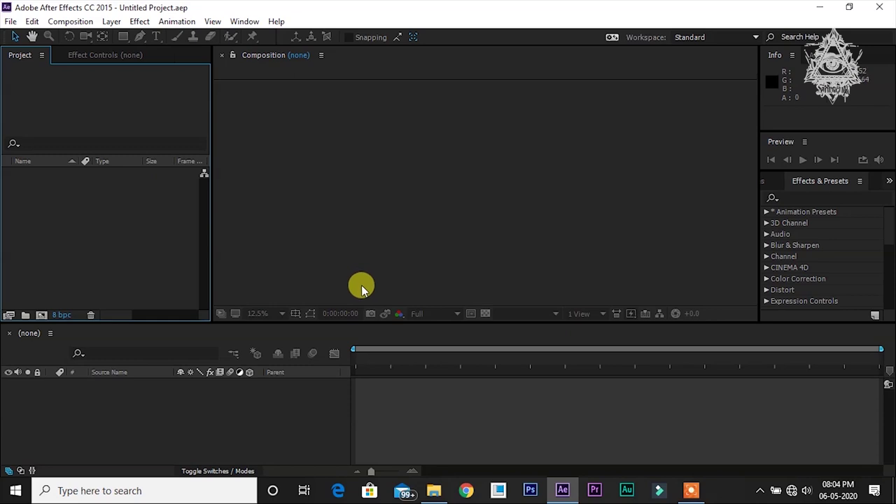
Create a composition named TEXT at 1920×1080, 29.97 fps, 10 seconds long.
left_click(41, 316)
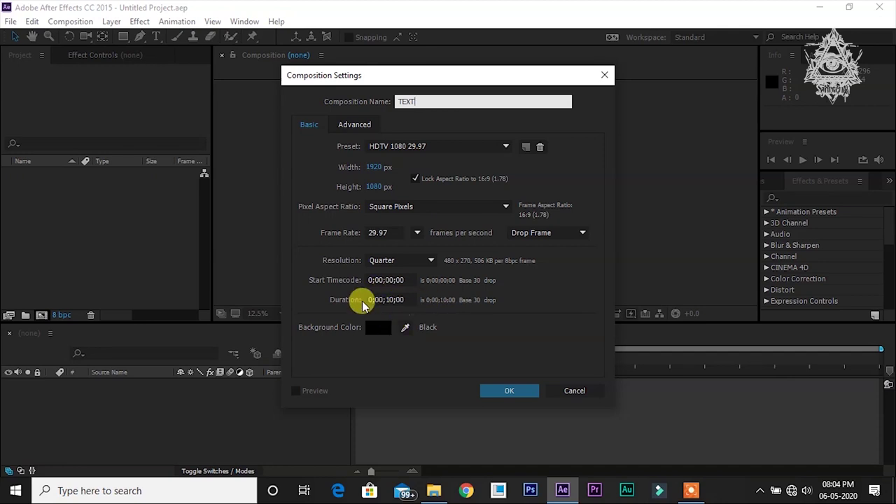
left_click(518, 390)
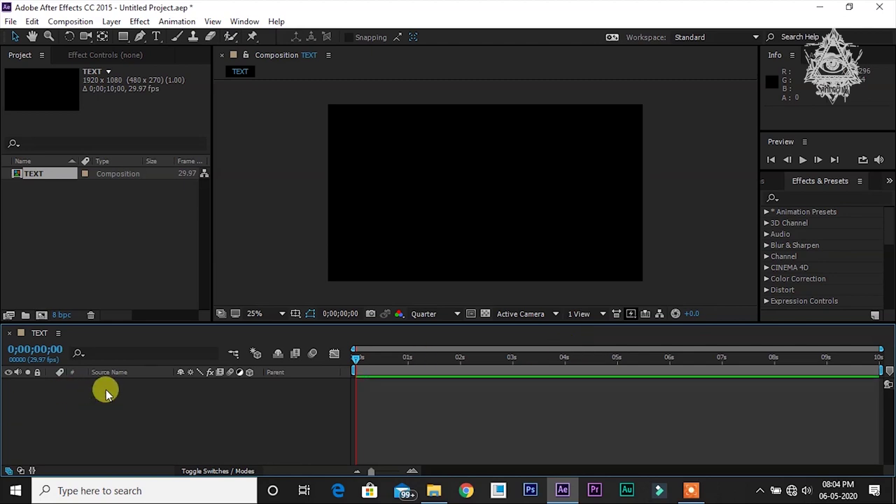
Add a new text layer reading 'HORCRUX ARTWORKS'.
right_click(116, 411)
left_click(109, 423)
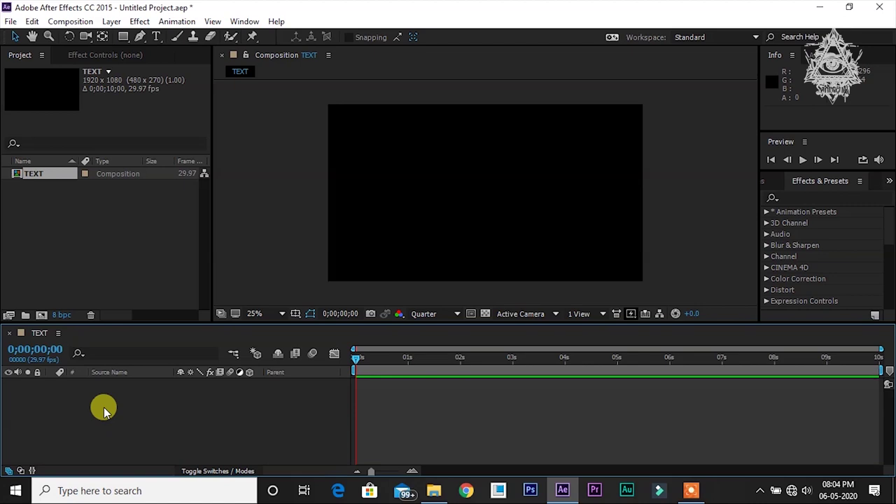
right_click(103, 411)
mouse_move(145, 284)
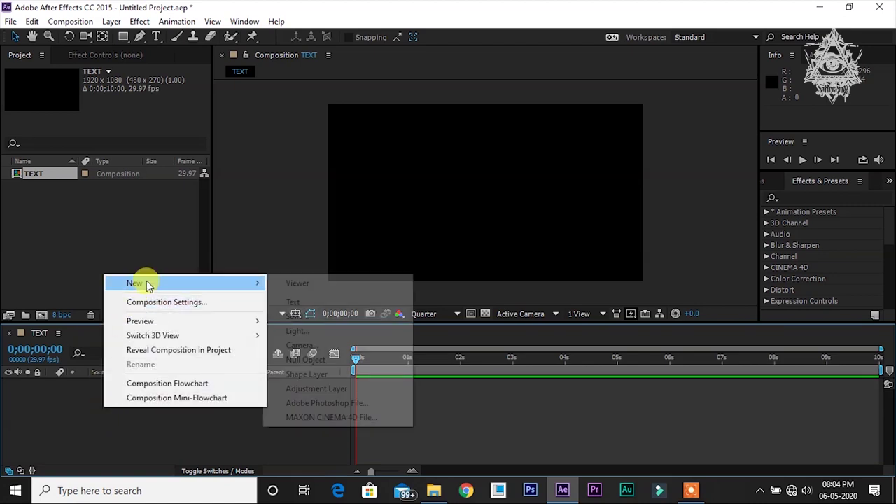
left_click(331, 301)
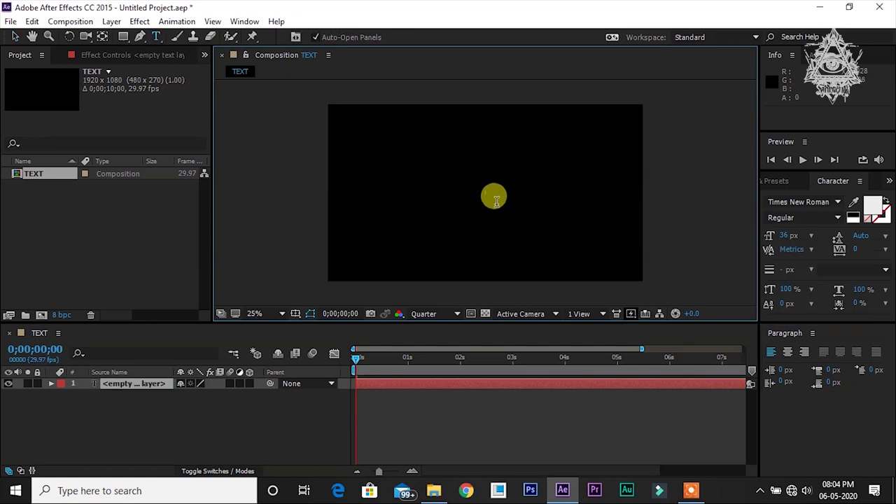
type("HORC")
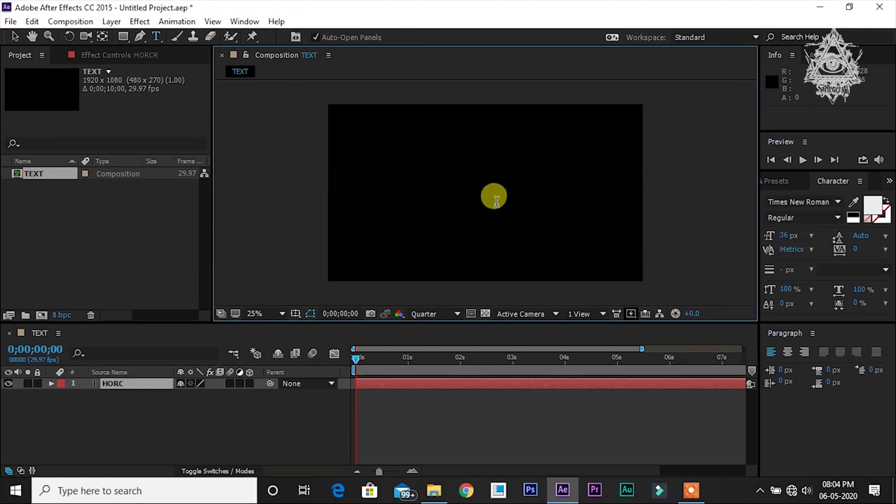
type("RUX ")
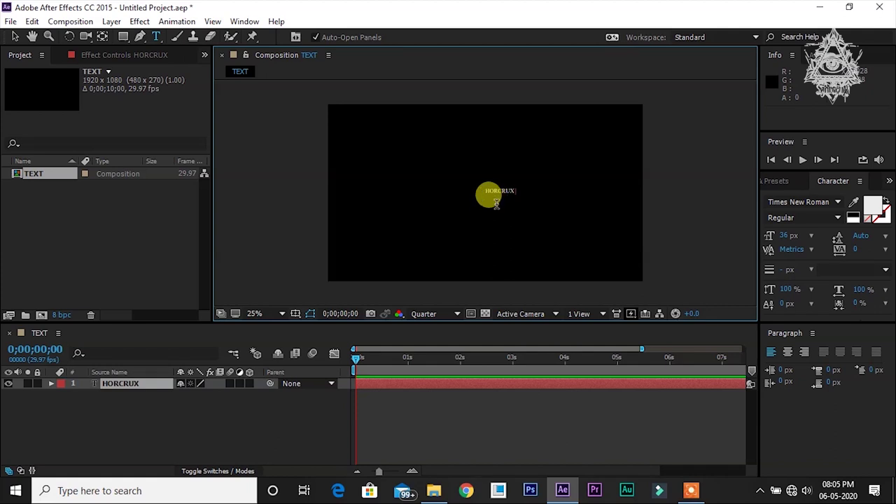
type("ARTWORKS")
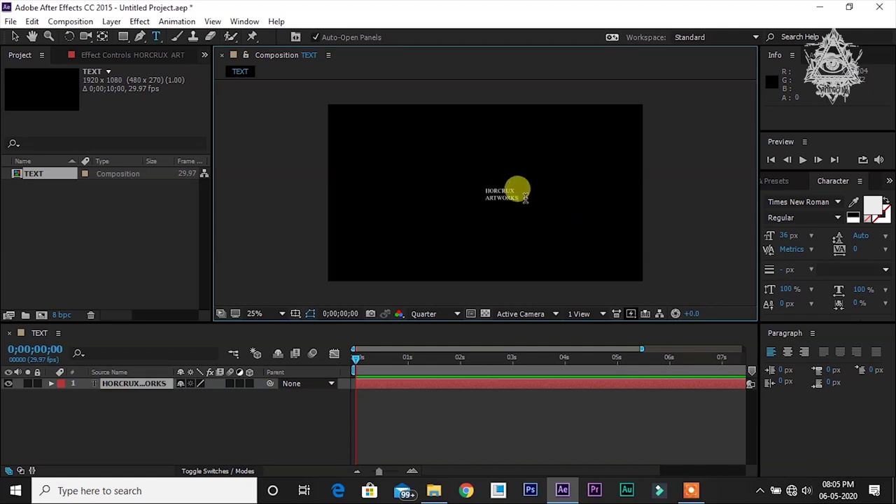
Centre-align the text and set it to 144 px Juventus Fans Bold.
left_click_drag(524, 198, 462, 174)
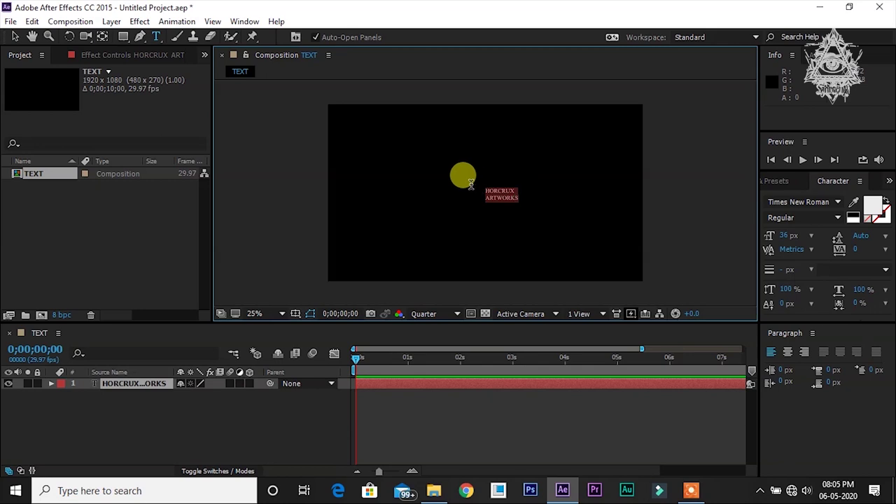
left_click(788, 355)
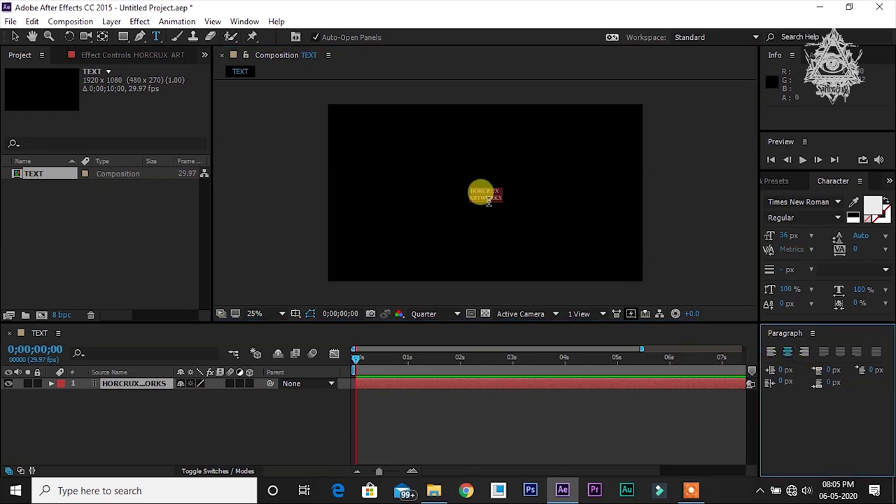
left_click_drag(490, 190, 456, 176)
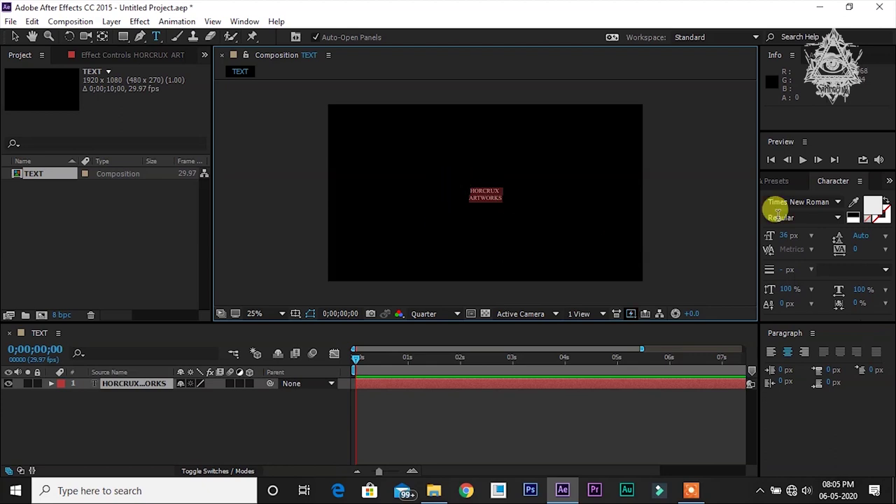
left_click_drag(780, 234, 849, 226)
left_click(817, 201)
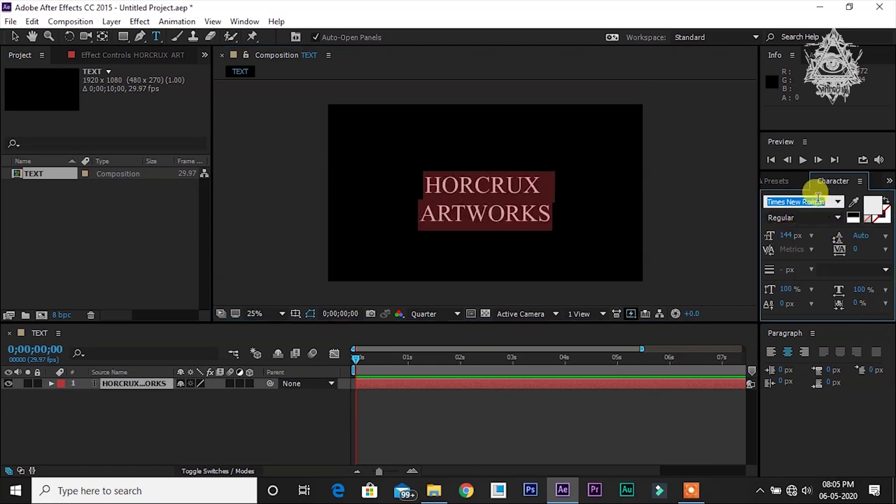
type("Juventus Fans")
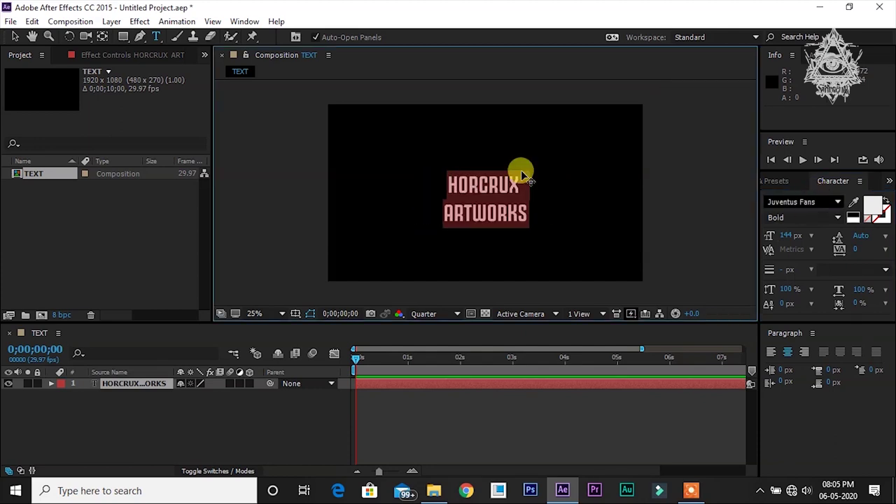
left_click(522, 223)
left_click_drag(530, 201, 434, 161)
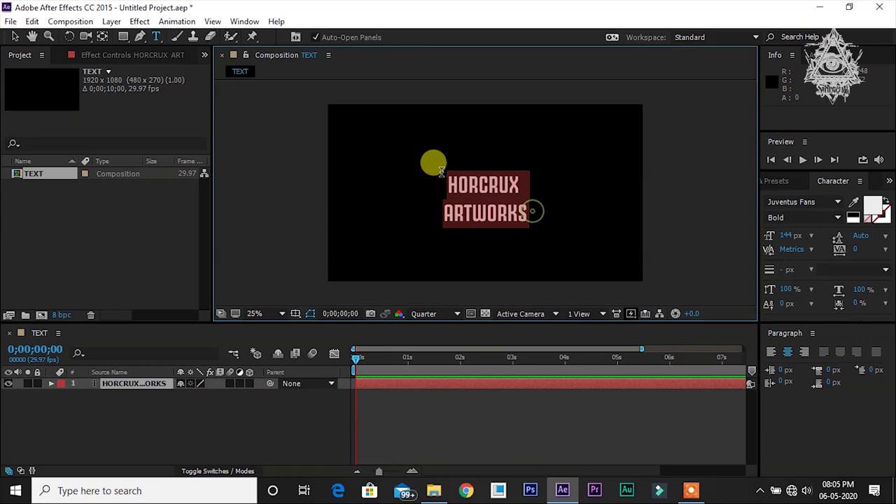
left_click(830, 335)
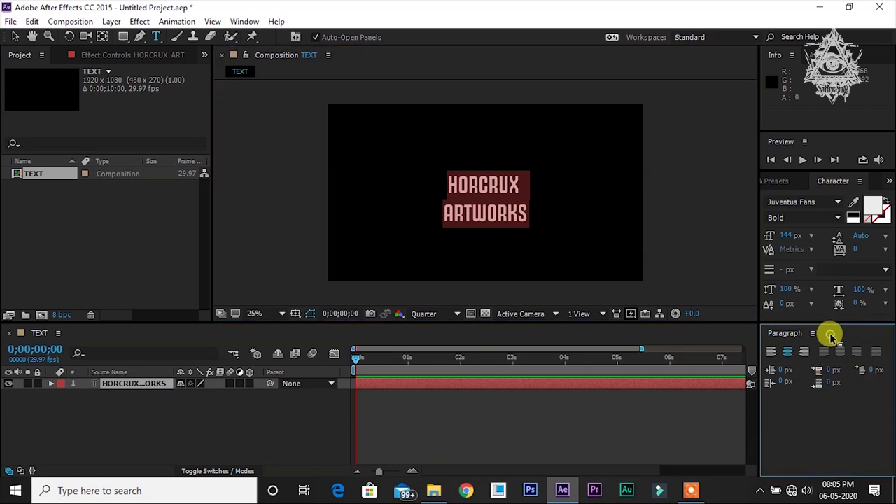
Centre the text layer vertically in the composition using the Align panel.
left_click(245, 21)
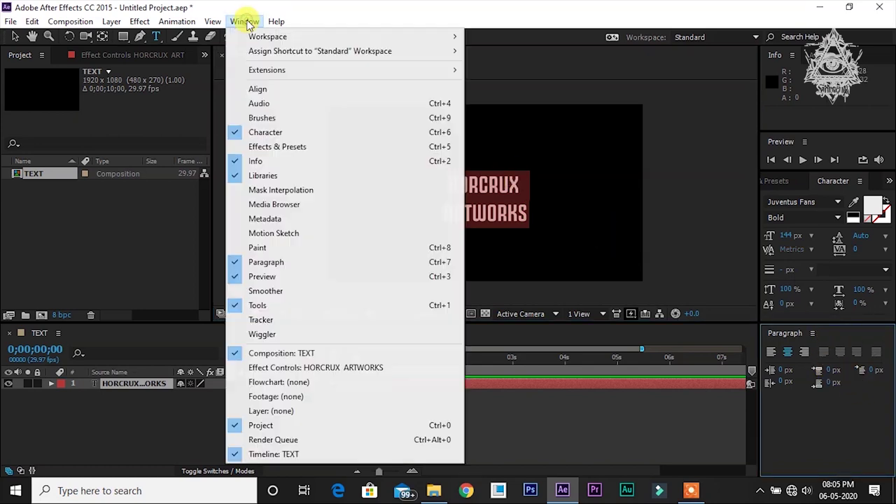
left_click(257, 90)
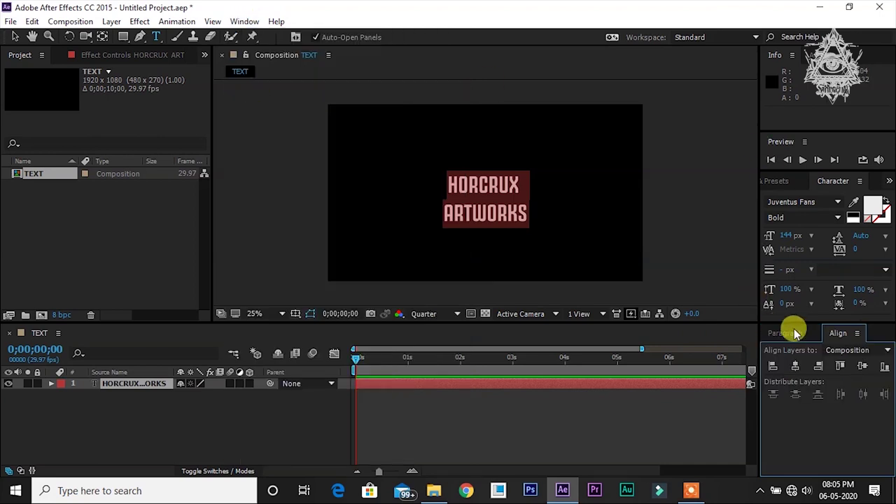
key("ctrl+a")
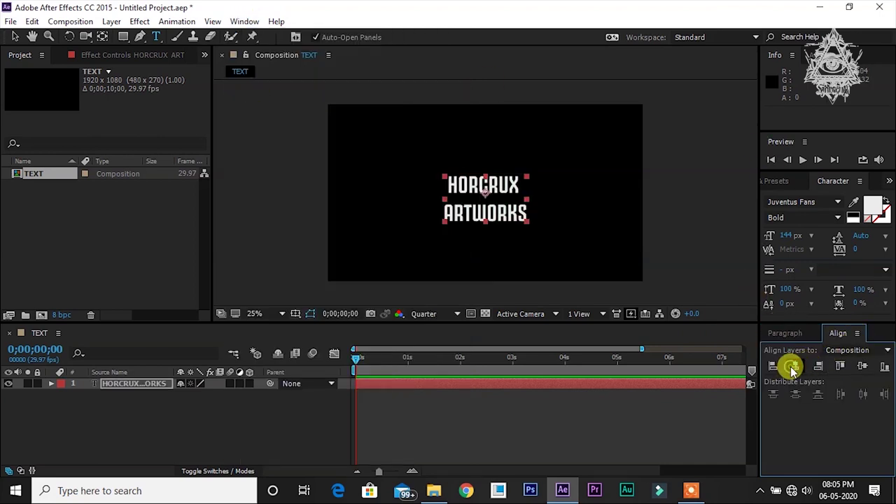
left_click(862, 365)
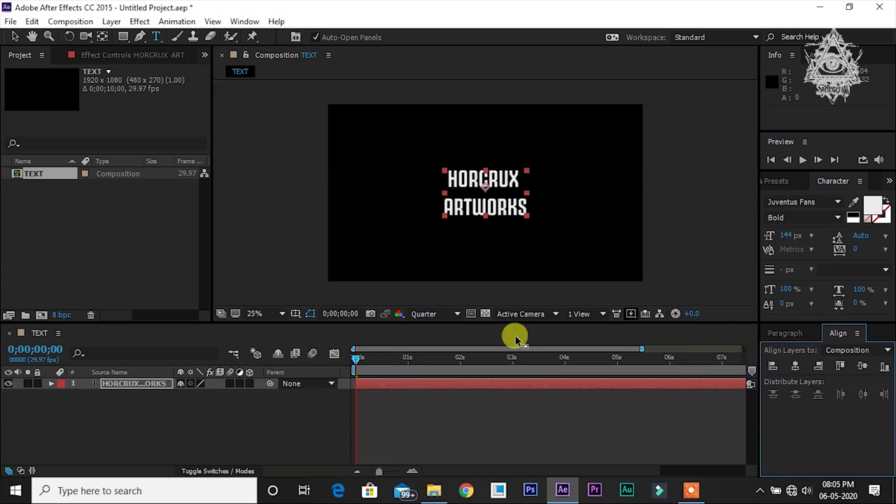
left_click(146, 400)
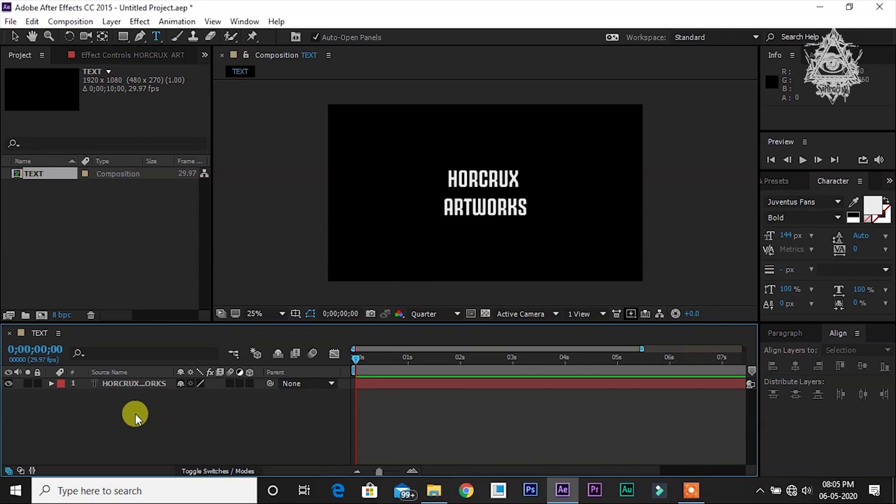
Create a black solid layer named 'extrude'.
right_click(135, 414)
mouse_move(183, 297)
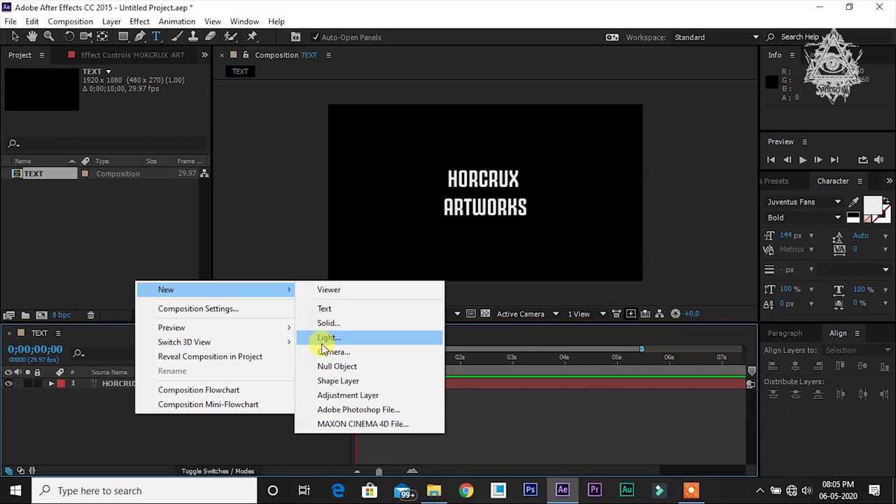
left_click(329, 322)
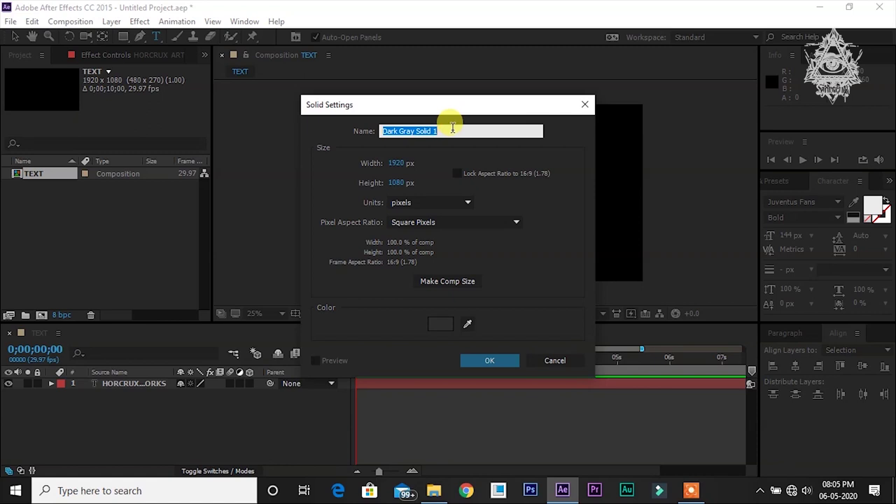
type("extrude")
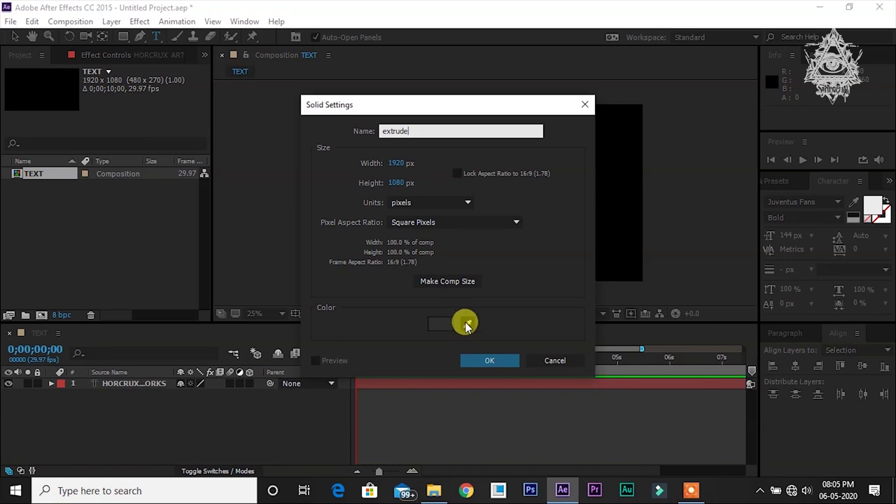
left_click(466, 325)
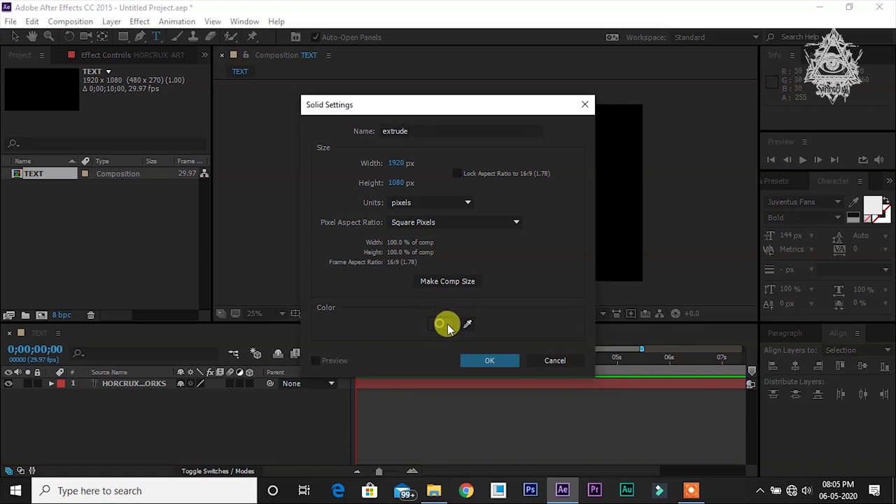
left_click(443, 326)
left_click_drag(350, 236, 221, 354)
left_click(576, 165)
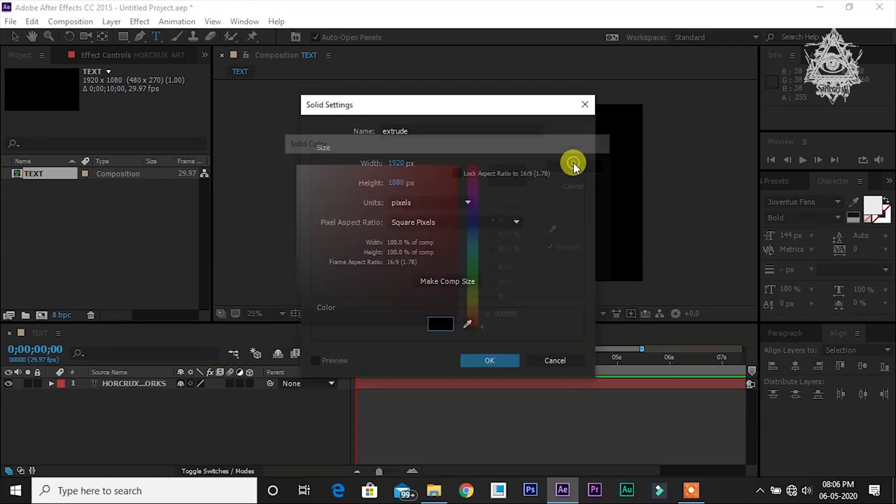
left_click(493, 362)
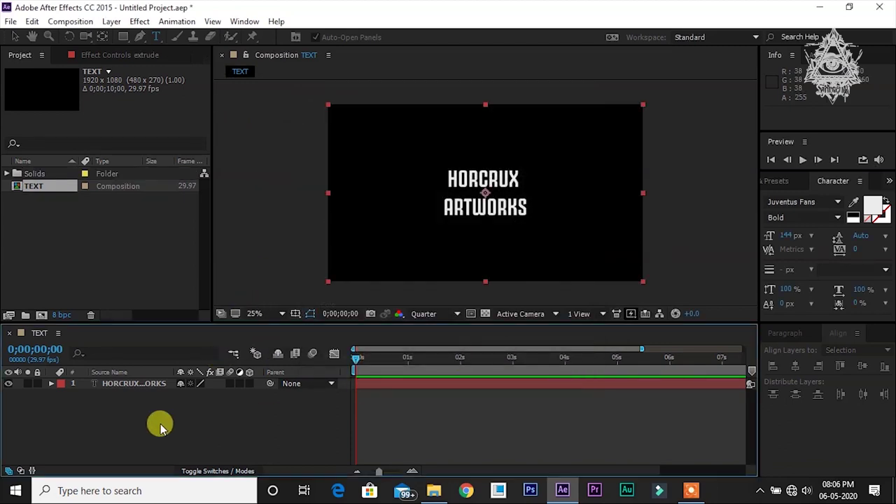
Move the extrude solid below the HORCRUX ARTWORKS text layer.
mouse_move(127, 384)
left_mouse_down()
mouse_move(139, 396)
mouse_move(119, 370)
mouse_move(140, 394)
mouse_move(133, 400)
left_mouse_up()
left_click(130, 410)
left_click(130, 382)
key("F2")
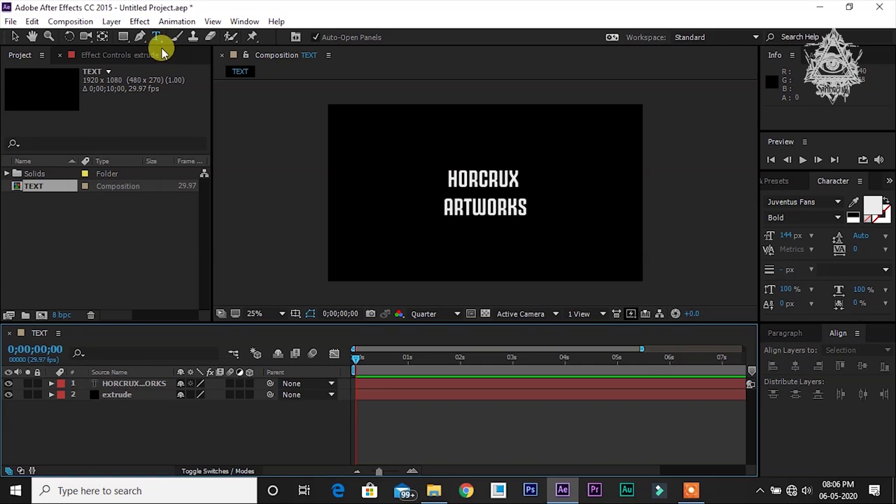
Set the Rectangle tool's fill to a violet radial gradient.
left_click(123, 37)
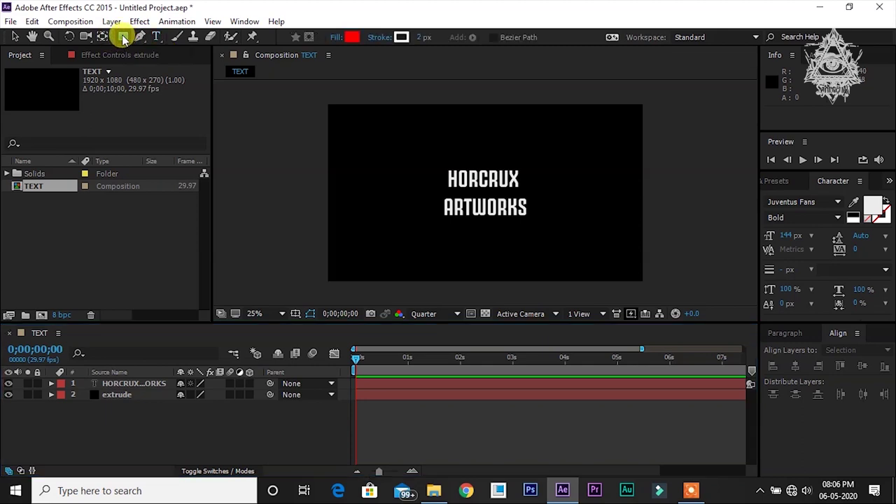
left_click(334, 39)
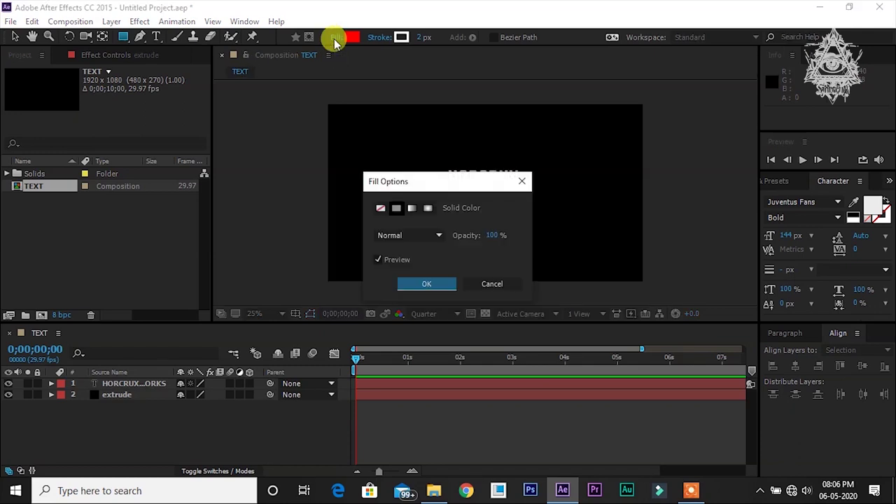
left_click(428, 211)
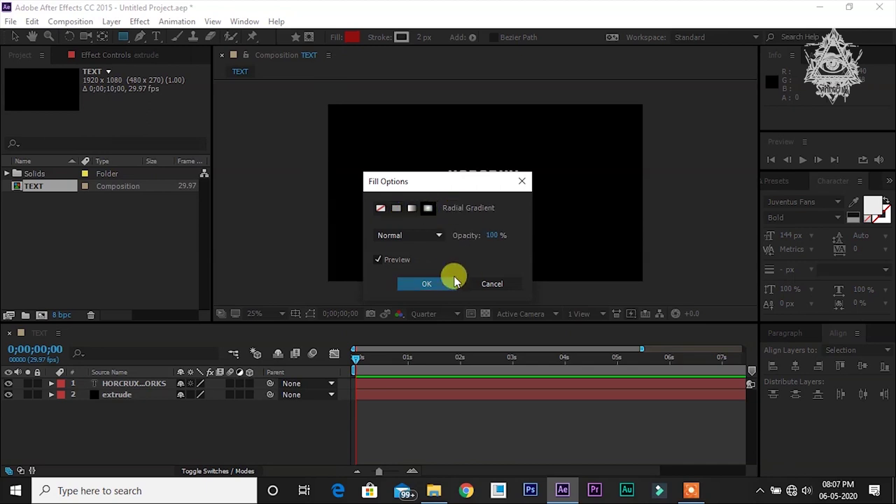
left_click(432, 285)
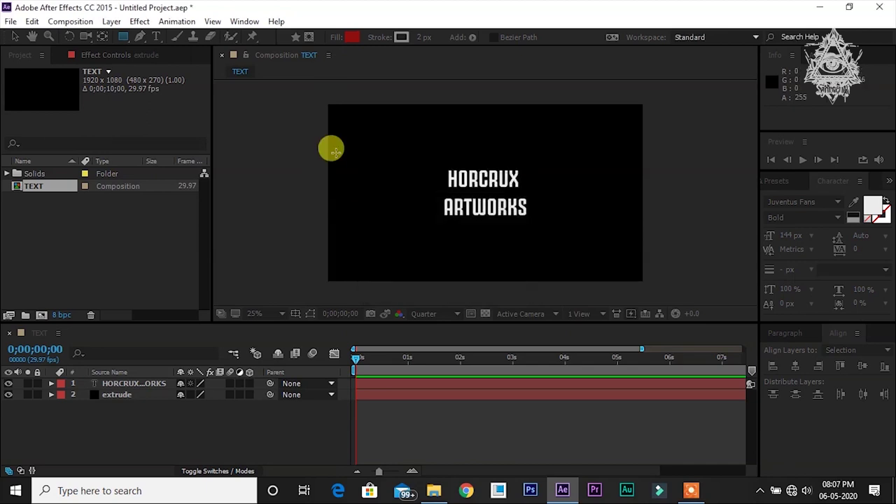
left_click(353, 39)
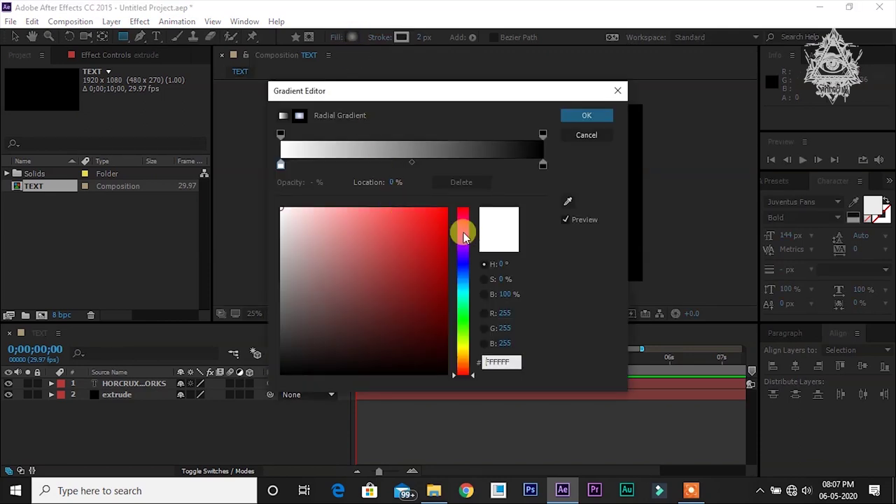
mouse_move(464, 233)
left_mouse_down()
mouse_move(465, 265)
mouse_move(464, 248)
left_mouse_up()
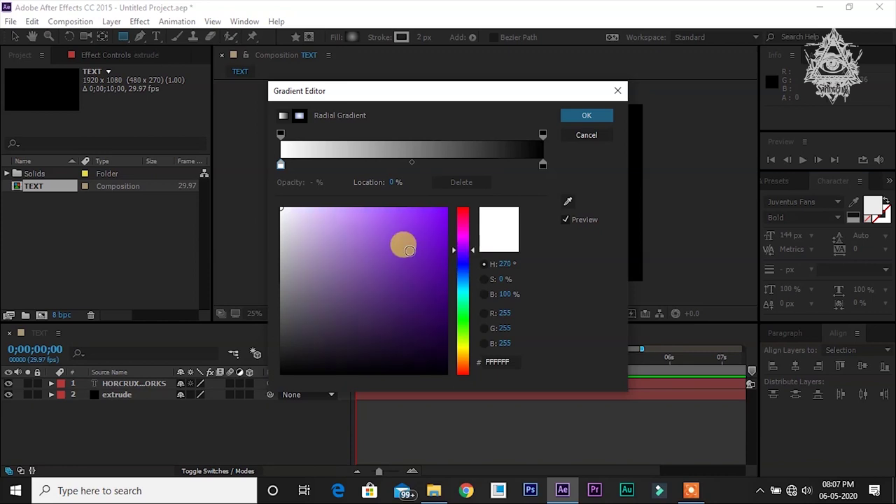
left_click_drag(402, 245, 488, 184)
left_click(587, 114)
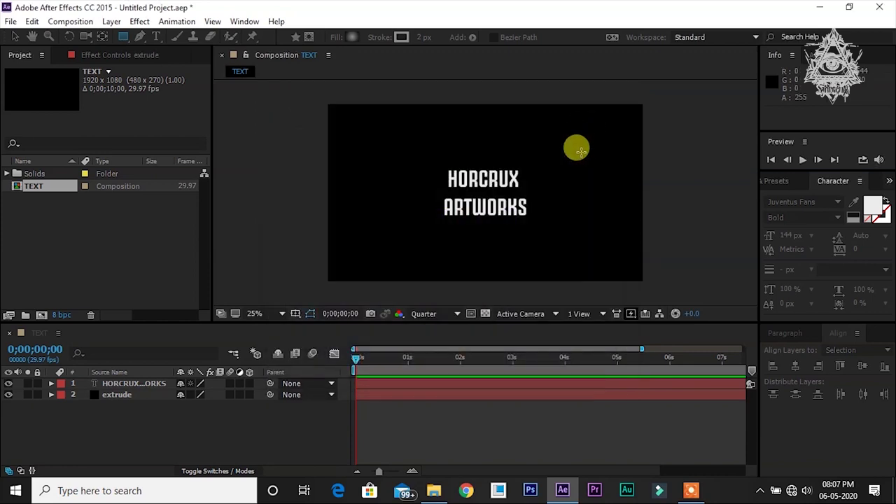
Draw a full-frame rectangle and widen its radial gradient glow across the frame.
left_click_drag(314, 96, 419, 178)
left_click_drag(478, 224, 651, 287)
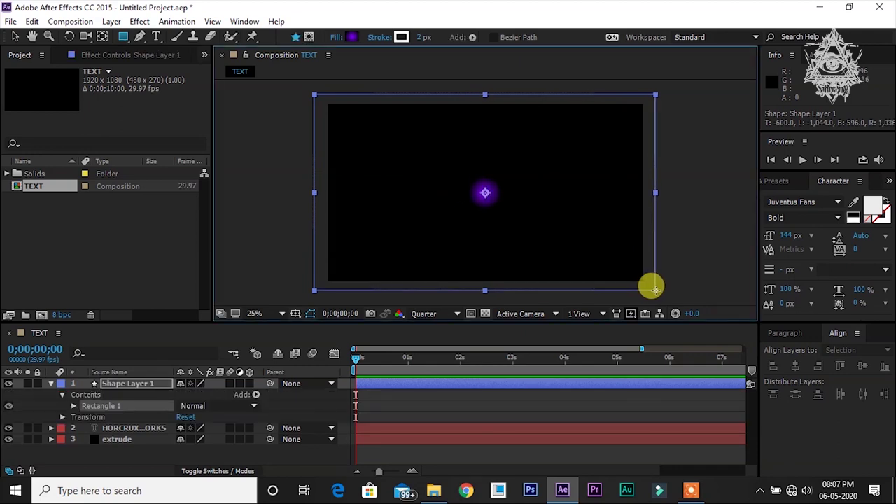
left_click(51, 383)
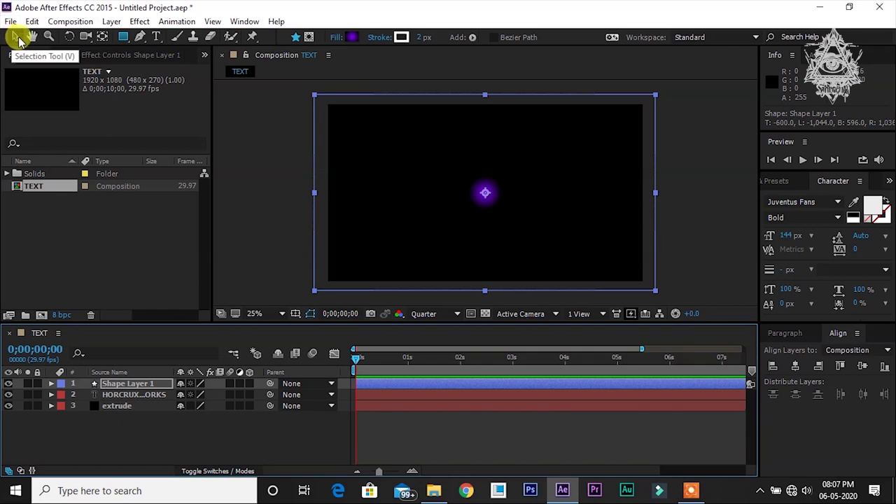
left_click(18, 42)
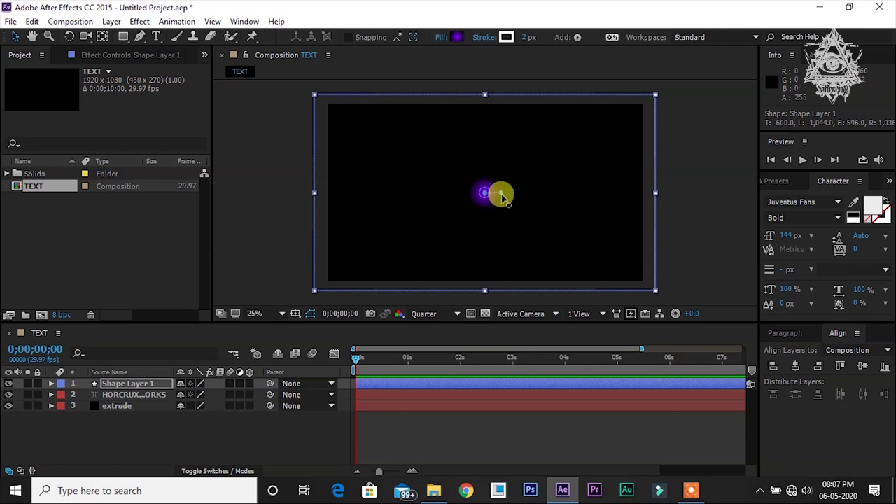
left_click_drag(503, 196, 658, 200)
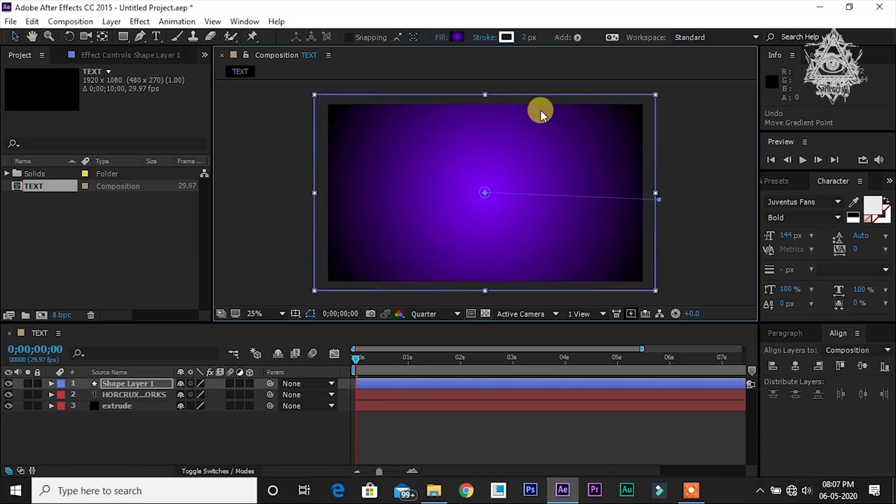
Move Shape Layer 1 down below the text layer.
left_click(136, 384)
left_click_drag(142, 400, 143, 406)
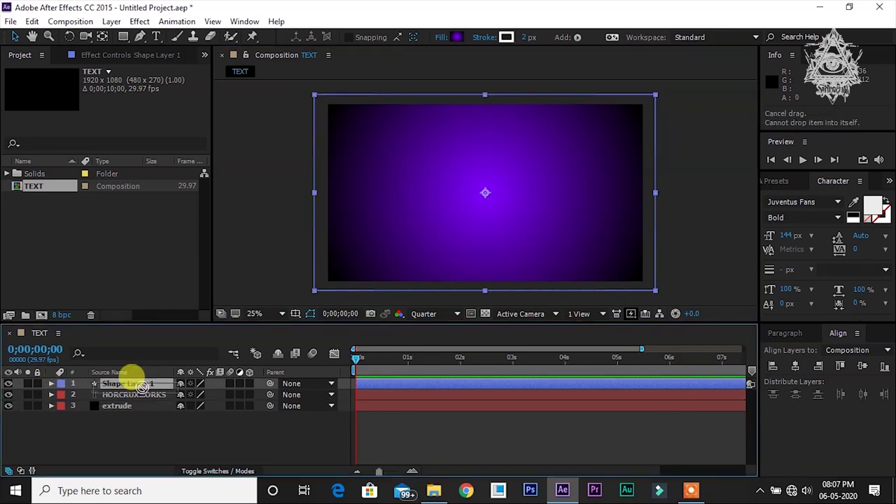
left_click_drag(142, 387, 144, 405)
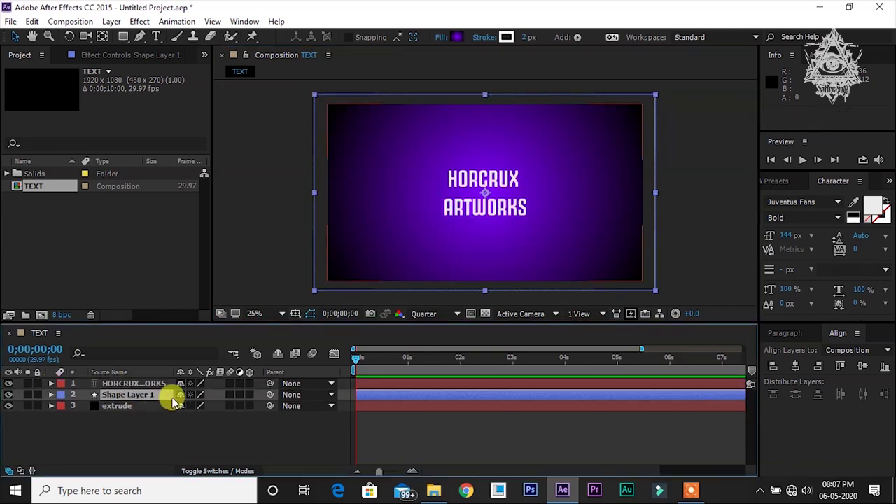
left_click(189, 455)
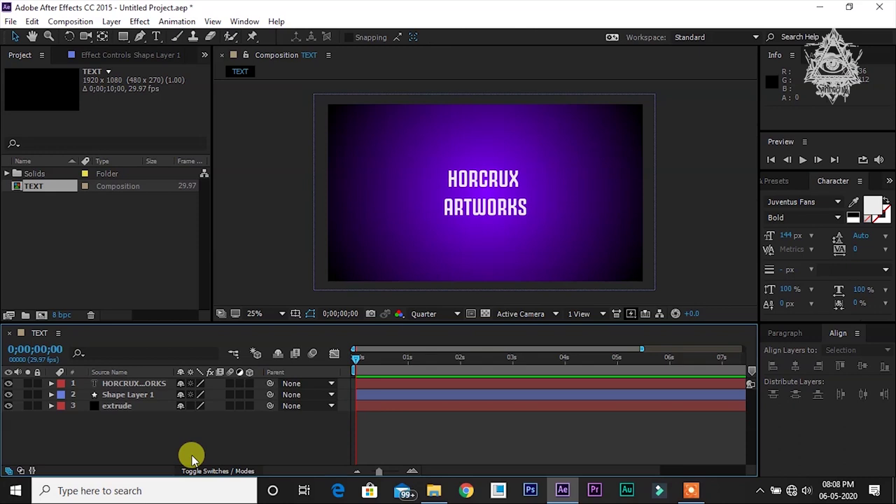
Move the extrude solid to the top of the layer stack.
left_click(133, 439)
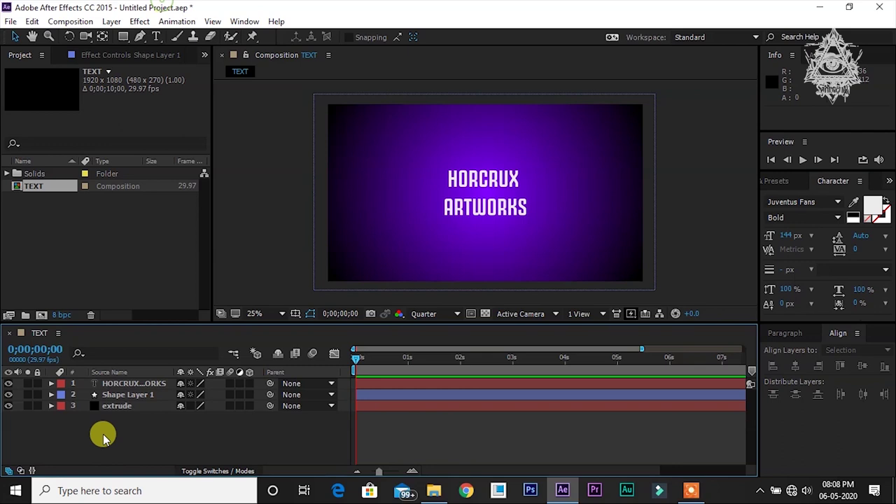
left_click(116, 406)
left_click_drag(116, 410, 124, 376)
left_click(131, 425)
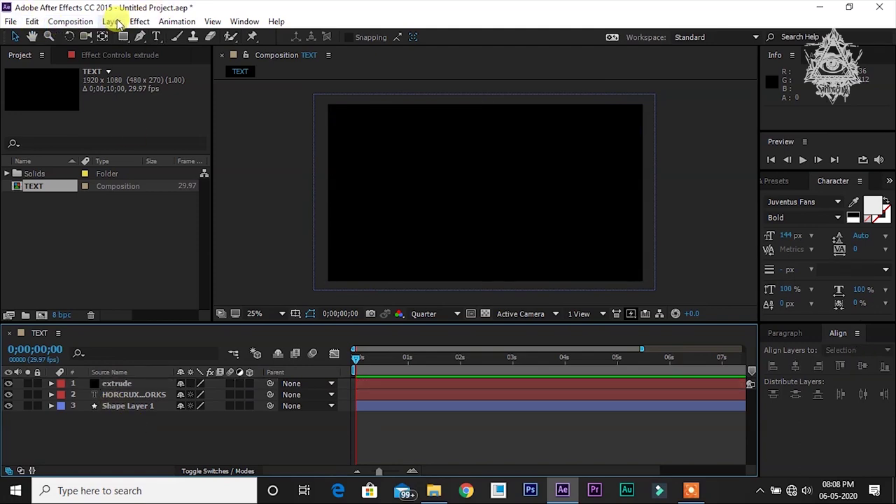
left_click(147, 24)
Apply the Video Copilot Element effect to the extrude layer.
left_click(147, 23)
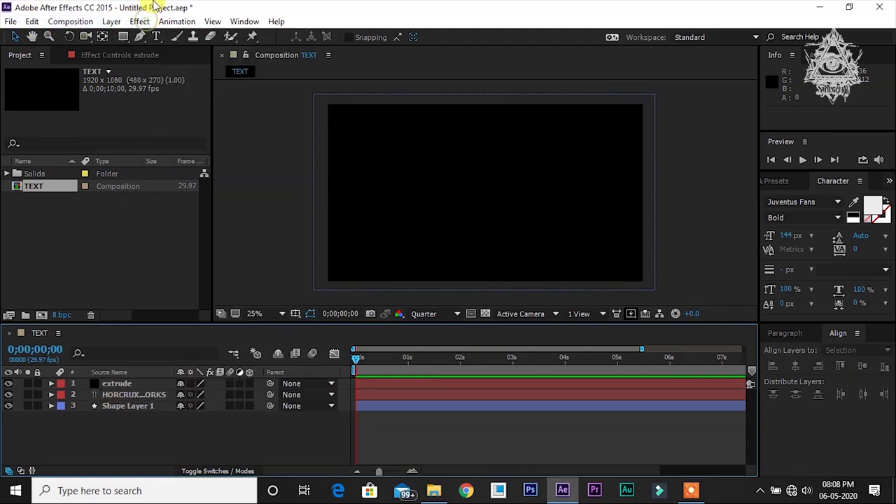
left_click(112, 385)
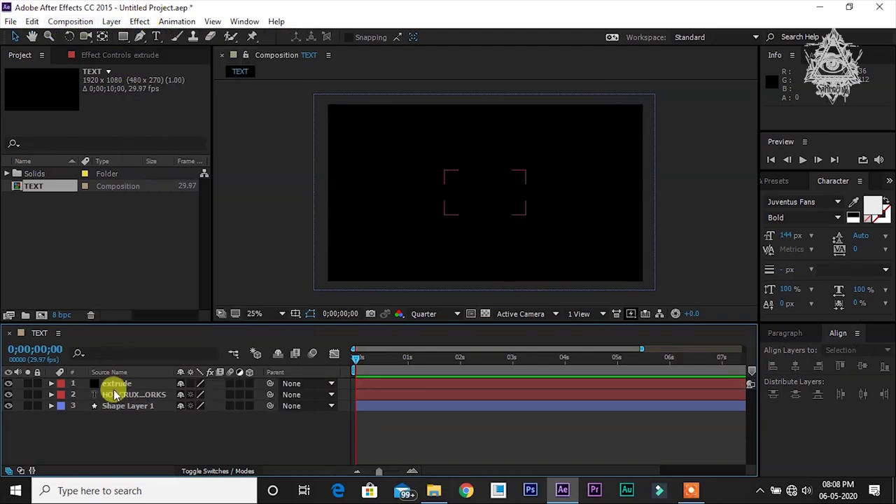
left_click(142, 23)
mouse_move(164, 415)
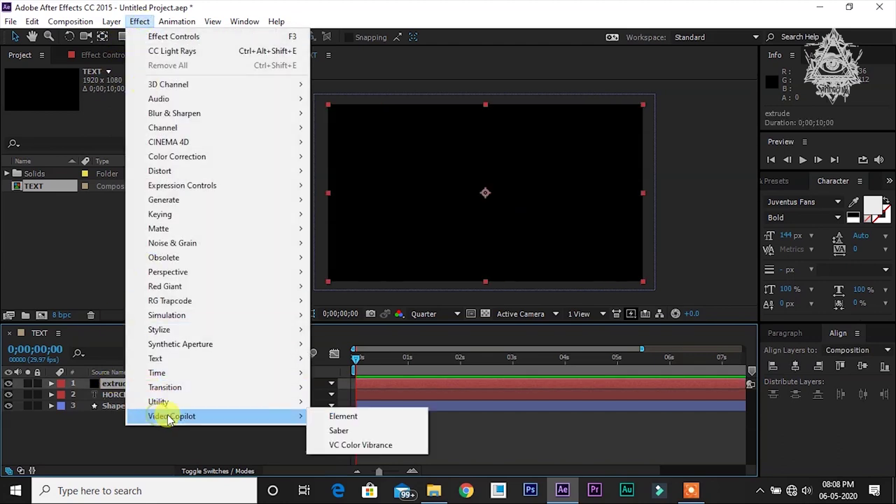
left_click(334, 417)
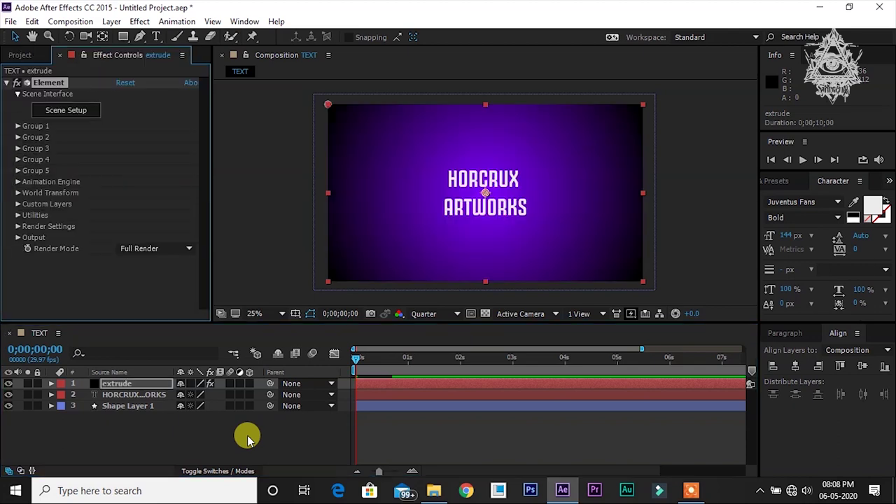
Set Element's Custom Text and Masks Path Layer 1 to HORCRUX ARTWORKS.
left_click(17, 205)
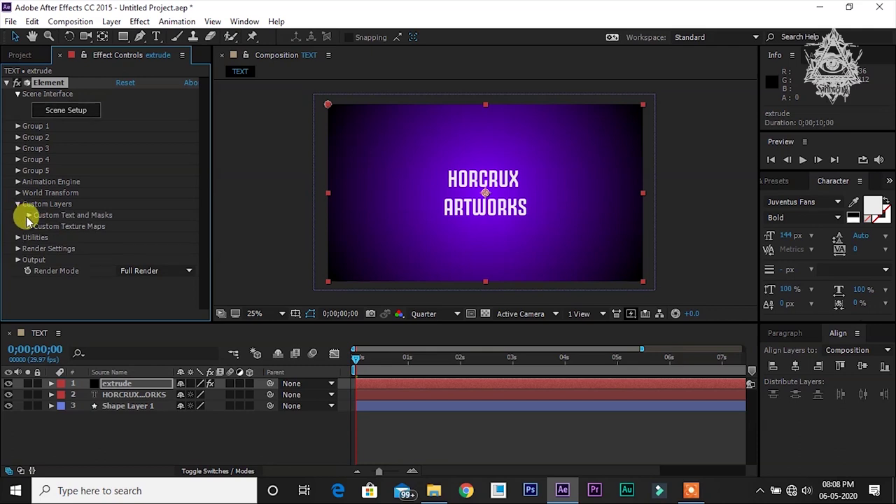
left_click(28, 216)
scroll(112, 160, "down", 2)
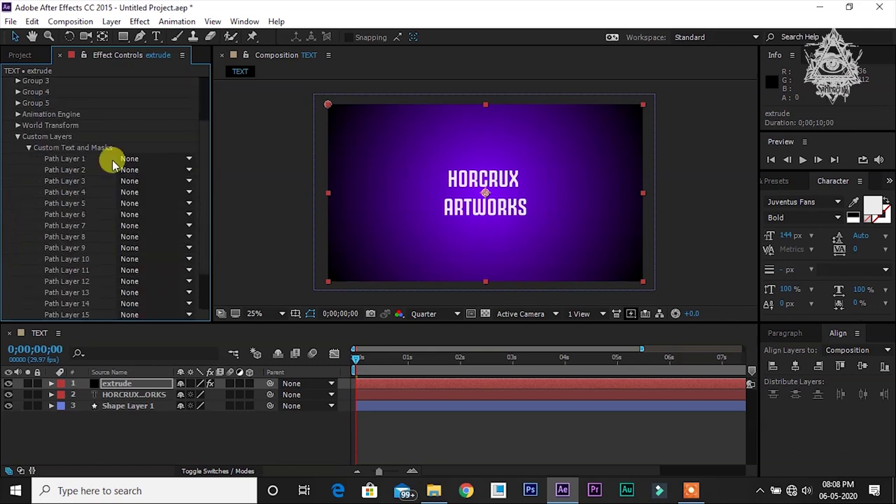
left_click(169, 160)
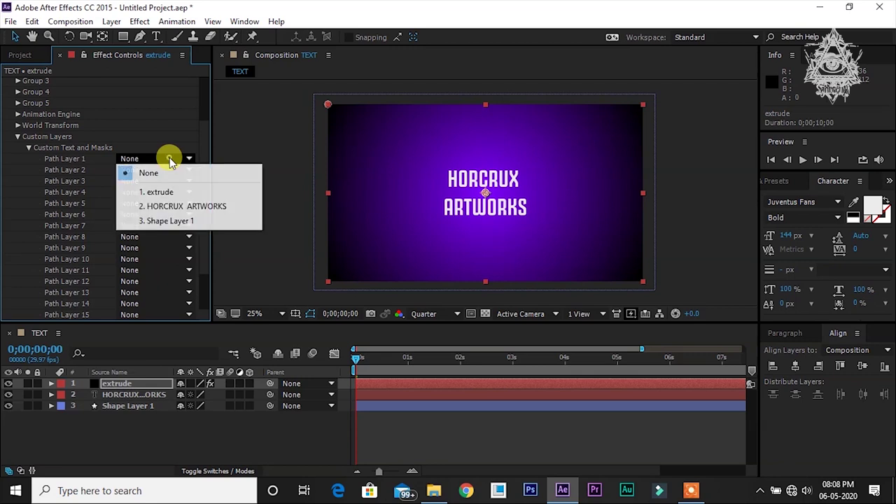
left_click(175, 207)
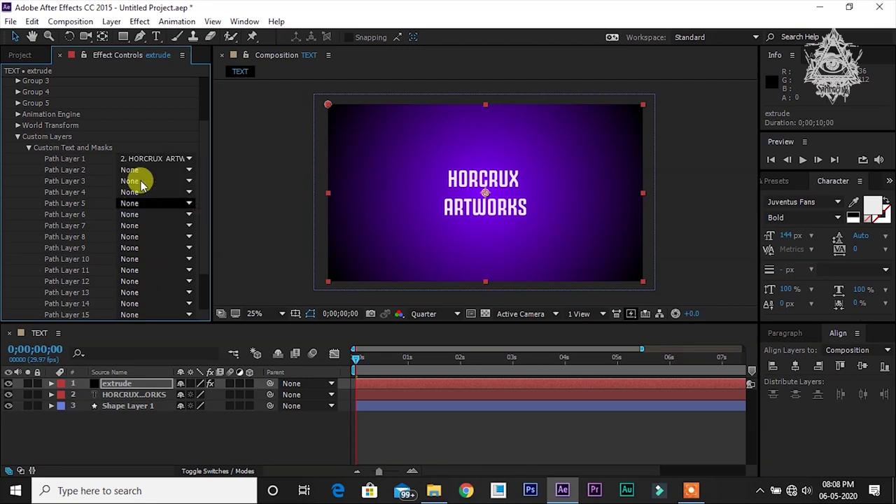
left_click(28, 148)
left_click(17, 203)
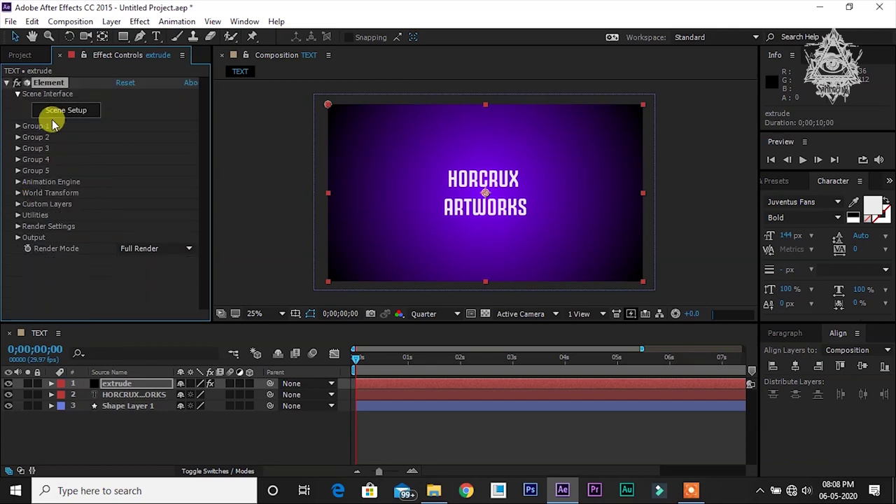
In Element 3D Scene Setup, extrude the HORCRUX ARTWORKS text into a 3D model.
left_click(74, 112)
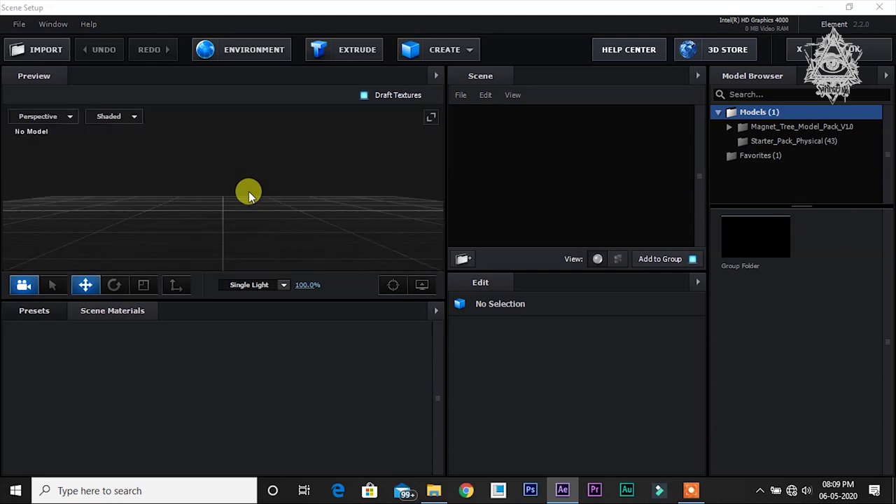
left_click(352, 51)
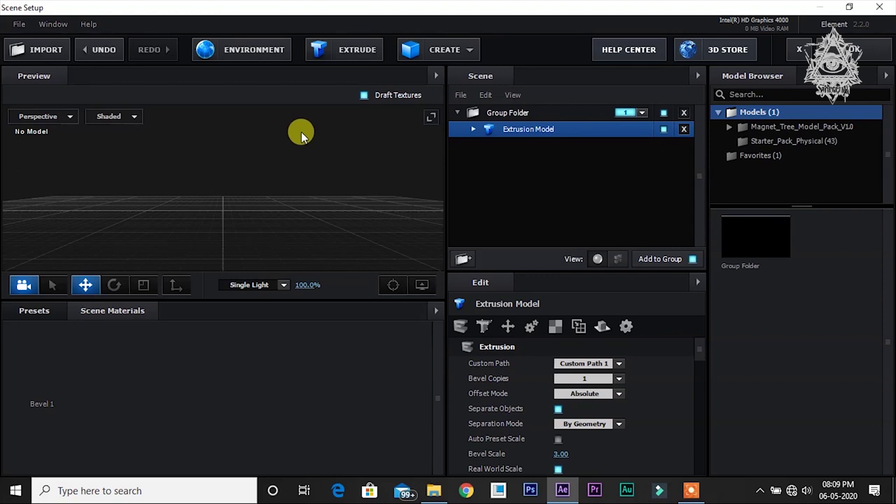
left_click_drag(317, 195, 267, 205)
scroll(267, 205, "up", 5)
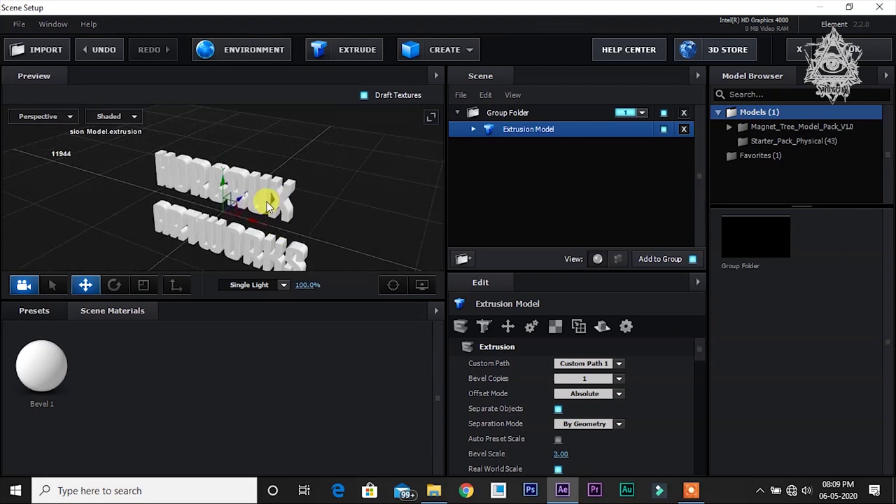
scroll(267, 205, "down", 3)
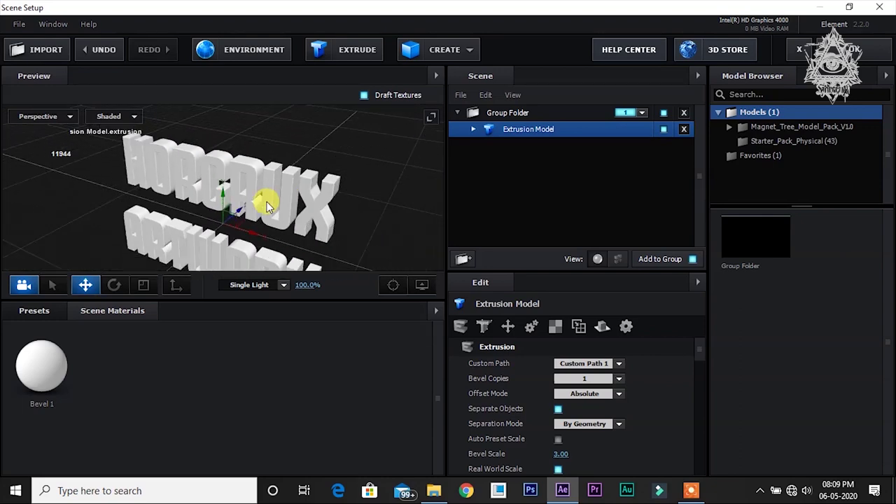
scroll(324, 206, "down", 3)
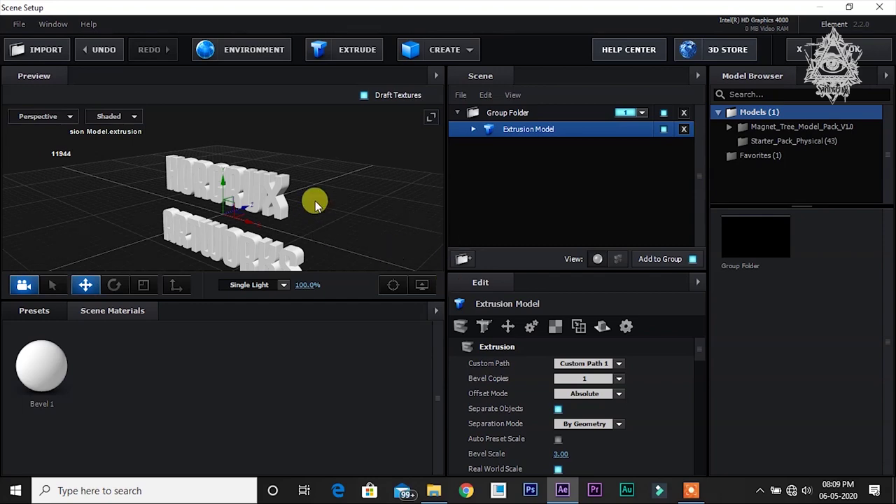
scroll(313, 202, "down", 2)
scroll(301, 201, "down", 2)
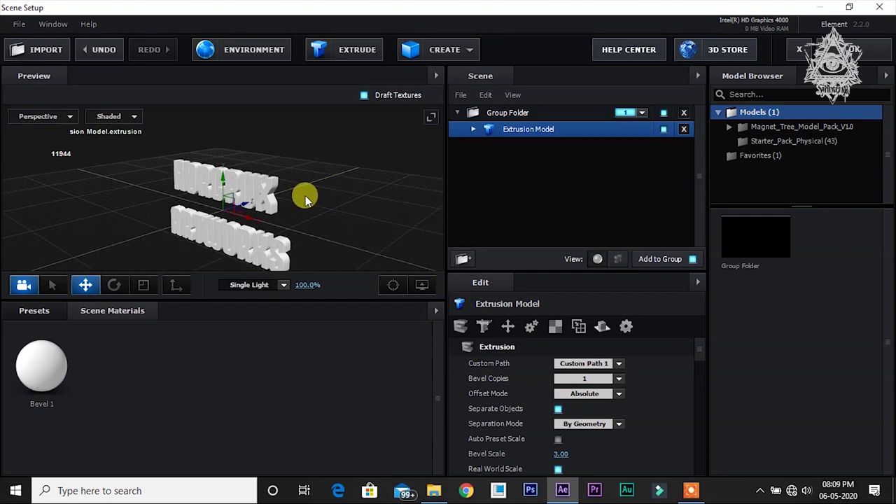
left_click_drag(305, 200, 464, 140)
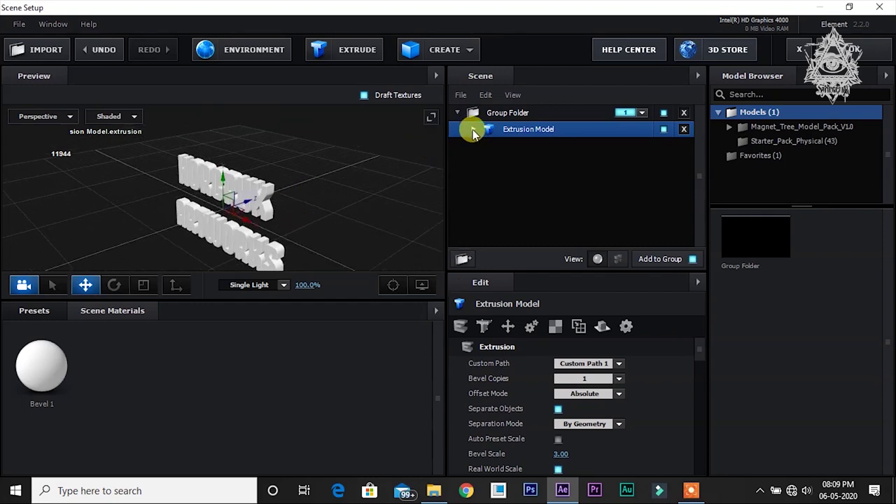
Set the Bevel 1 extrude depth to 0.80.
left_click(473, 133)
left_click(531, 146)
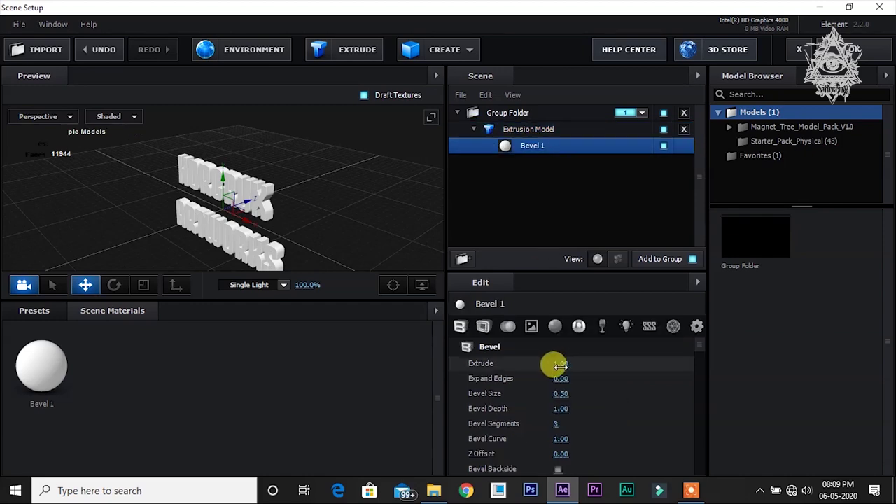
mouse_move(564, 365)
left_mouse_down()
mouse_move(670, 360)
mouse_move(546, 366)
mouse_move(567, 365)
left_mouse_up()
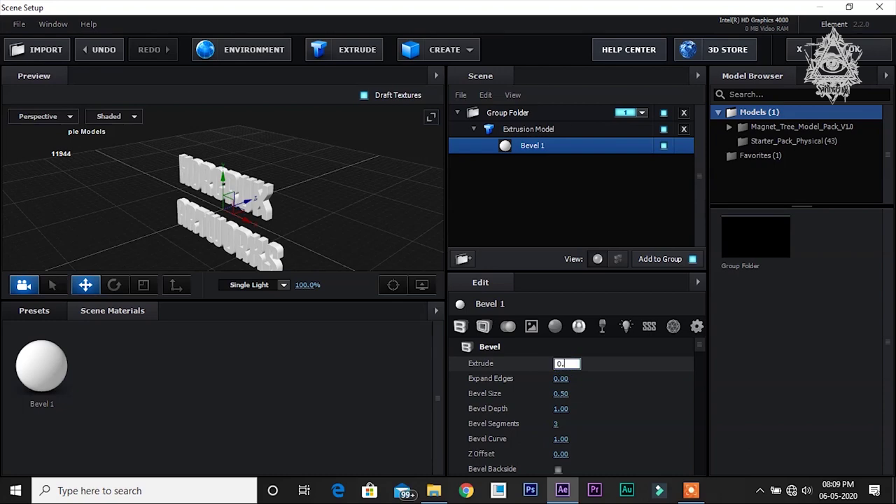
type("80")
key("Return")
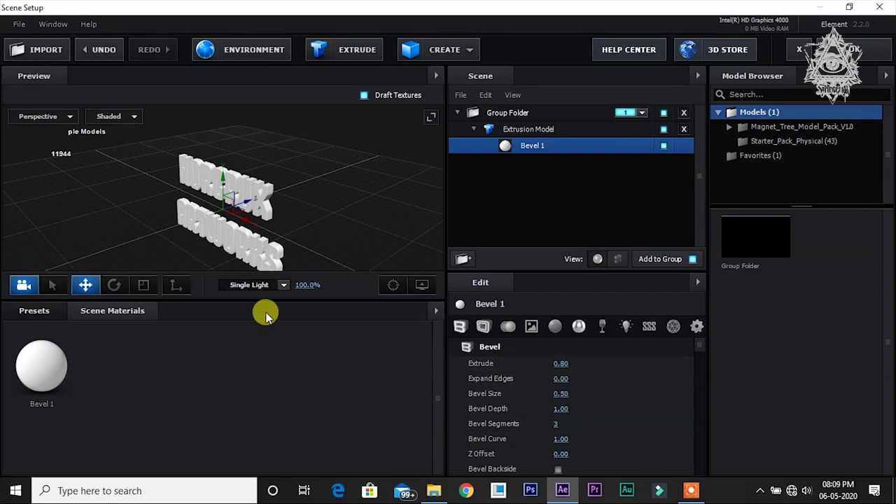
left_click_drag(272, 216, 320, 227)
Apply the Physical Gold_Stripes bevel preset to the 3D HORCRUX ARTWORKS text.
left_click(30, 310)
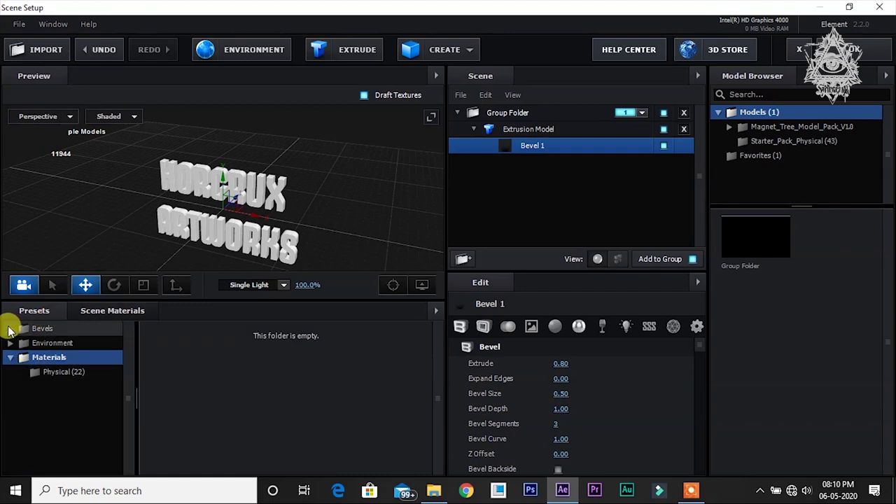
left_click(10, 329)
left_click(57, 343)
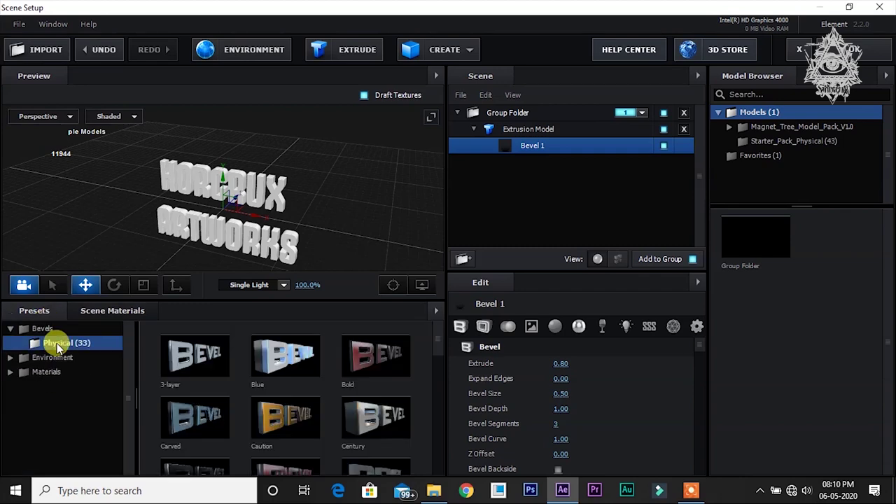
scroll(338, 401, "down", 3)
scroll(338, 402, "down", 2)
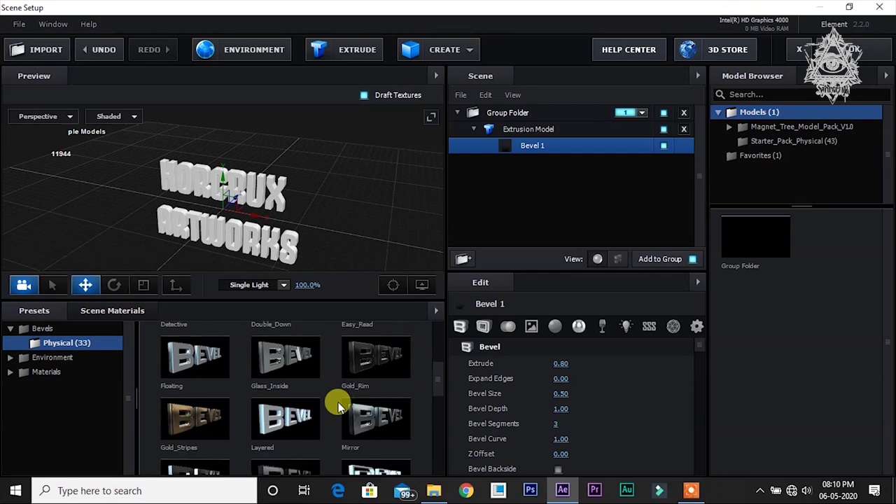
scroll(278, 416, "down", 3)
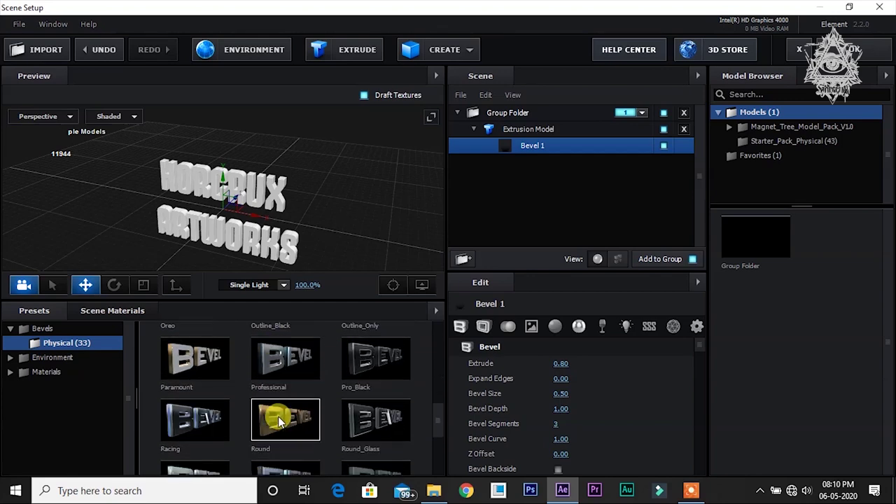
scroll(277, 420, "down", 2)
scroll(276, 416, "up", 5)
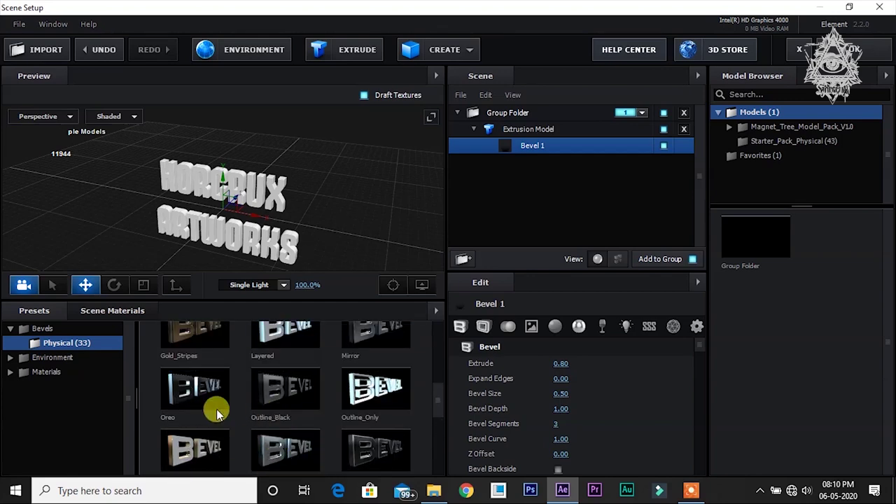
scroll(188, 402, "up", 2)
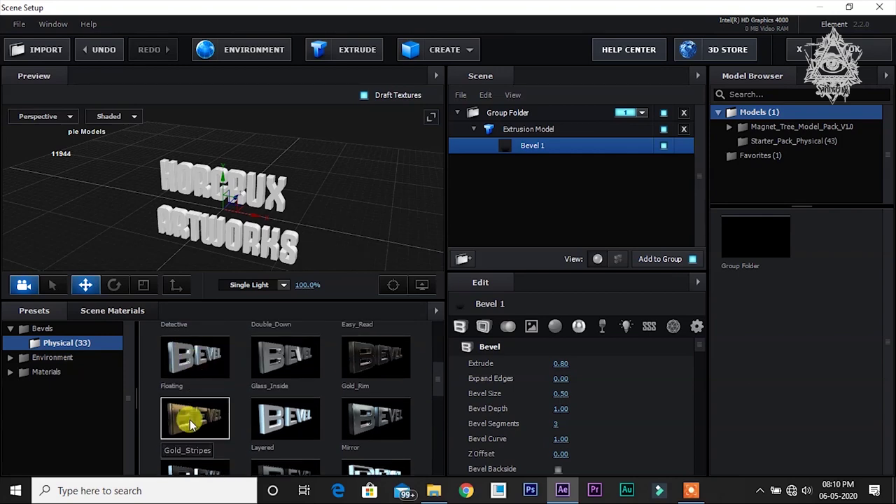
left_click_drag(194, 421, 223, 224)
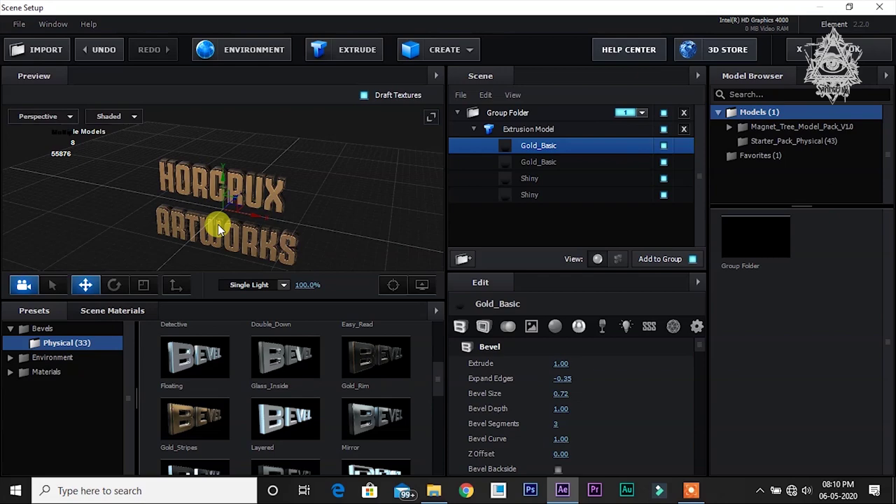
left_click_drag(311, 212, 41, 311)
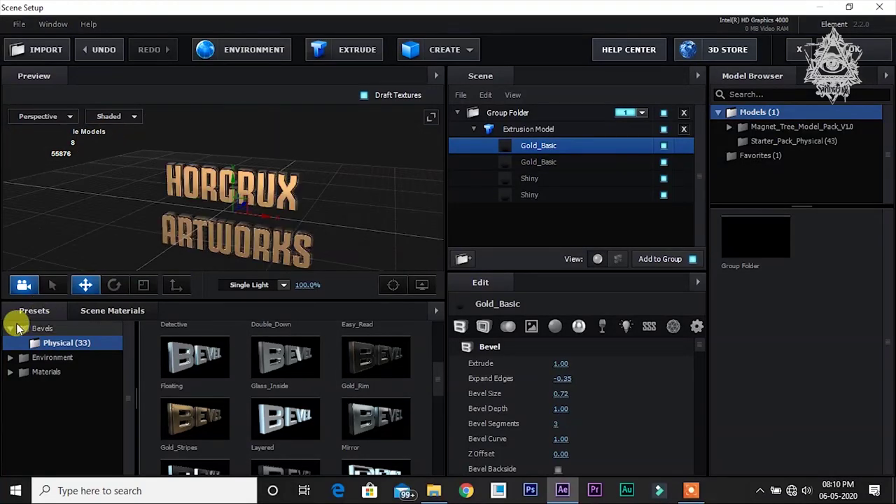
Light the gold text with the Studio_warm map from the V1_Environment presets.
left_click(14, 329)
left_click(10, 358)
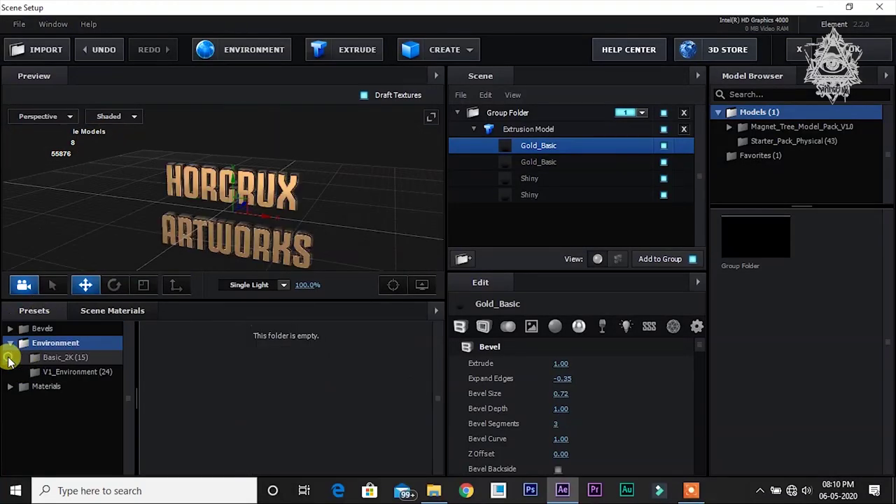
left_click(78, 357)
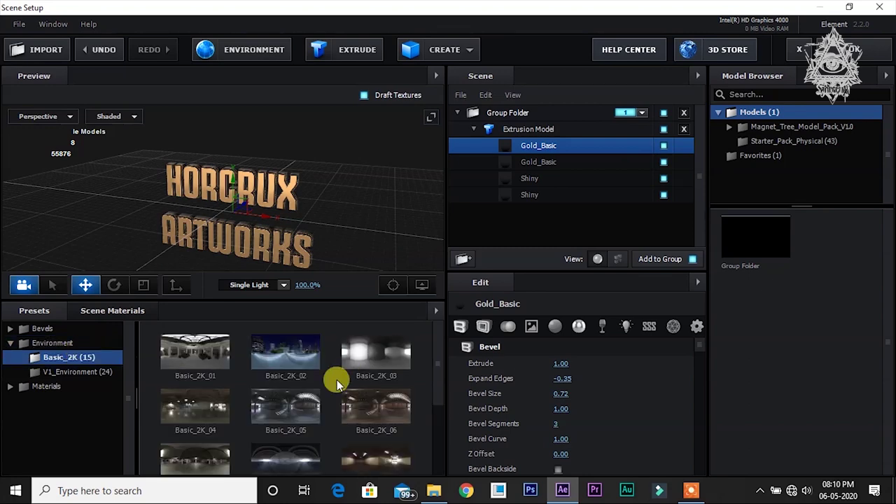
scroll(336, 383, "down", 5)
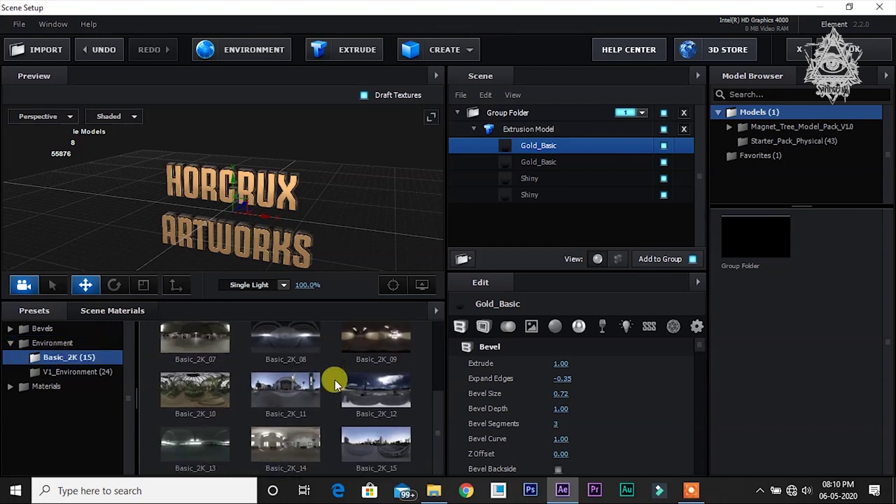
mouse_move(440, 418)
left_mouse_down()
mouse_move(440, 344)
mouse_move(442, 424)
left_mouse_up()
left_click(105, 371)
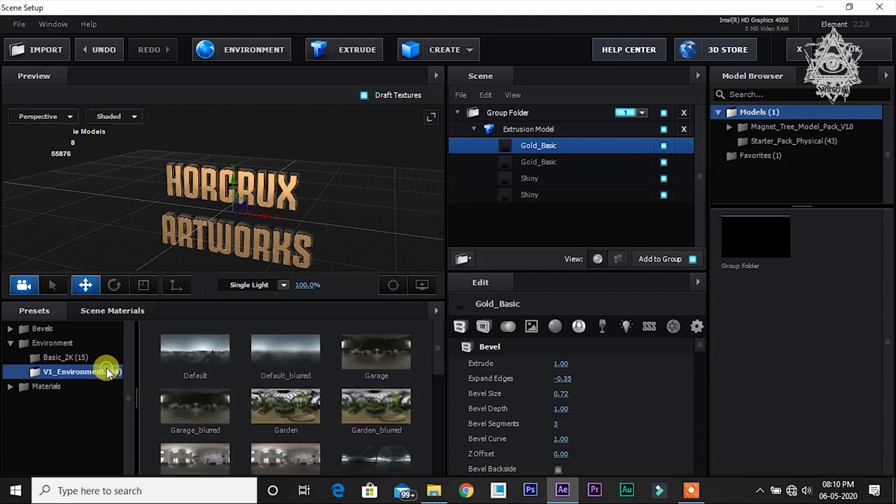
left_click_drag(436, 360, 438, 436)
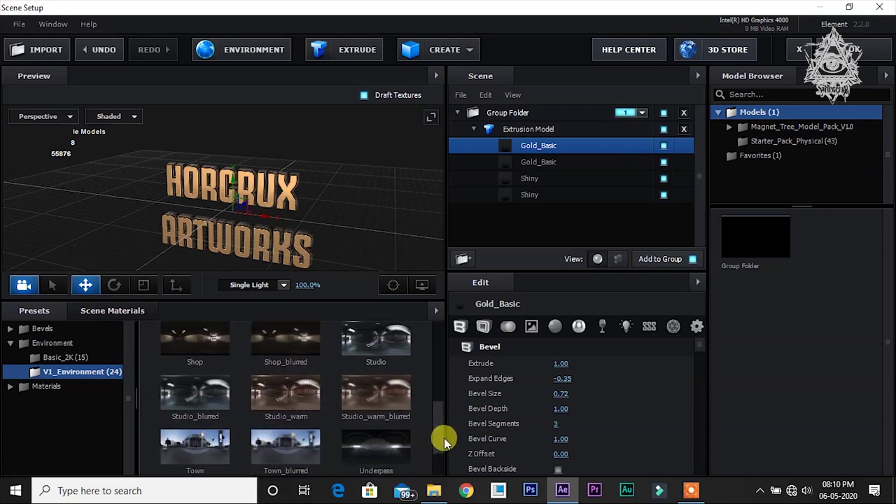
left_click(305, 397)
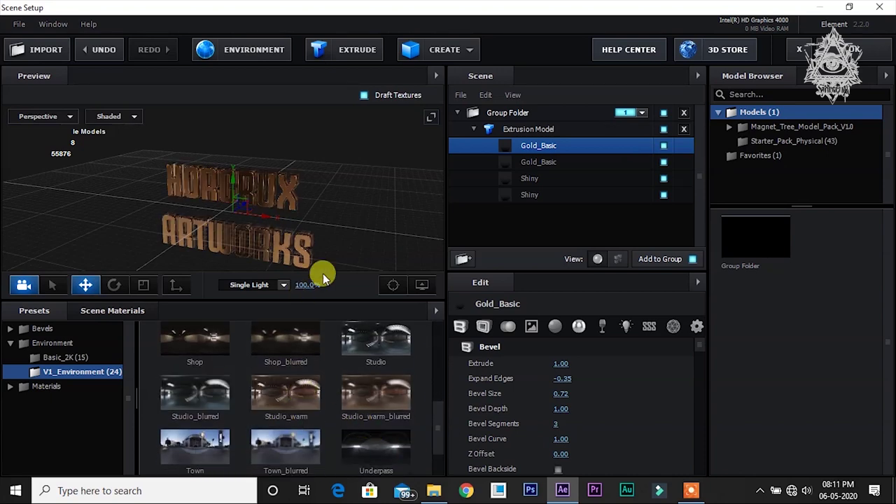
left_click_drag(330, 246, 434, 175)
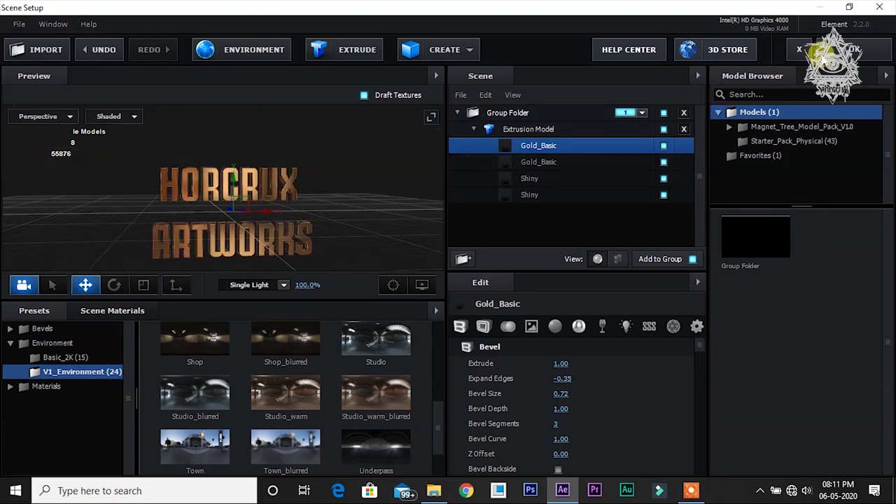
Close Scene Setup, turn off the flat HORCRUX text layer's visibility, and deselect the extrude layer.
left_click(827, 53)
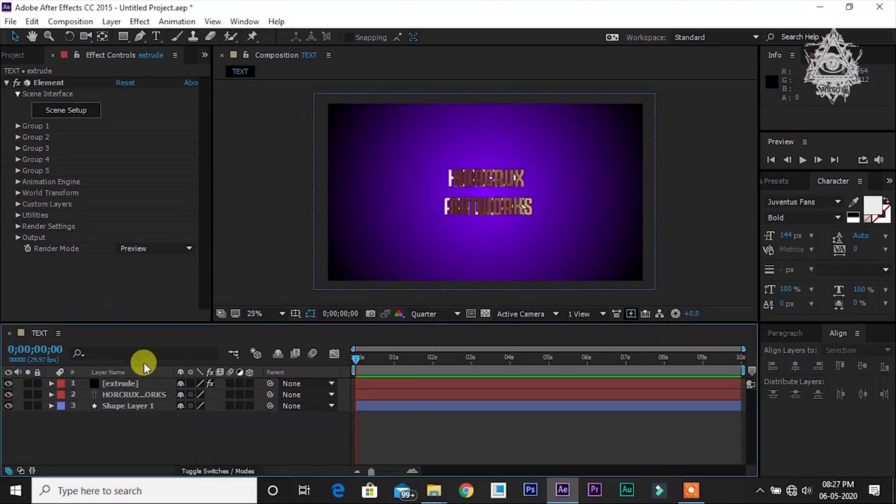
left_click(9, 394)
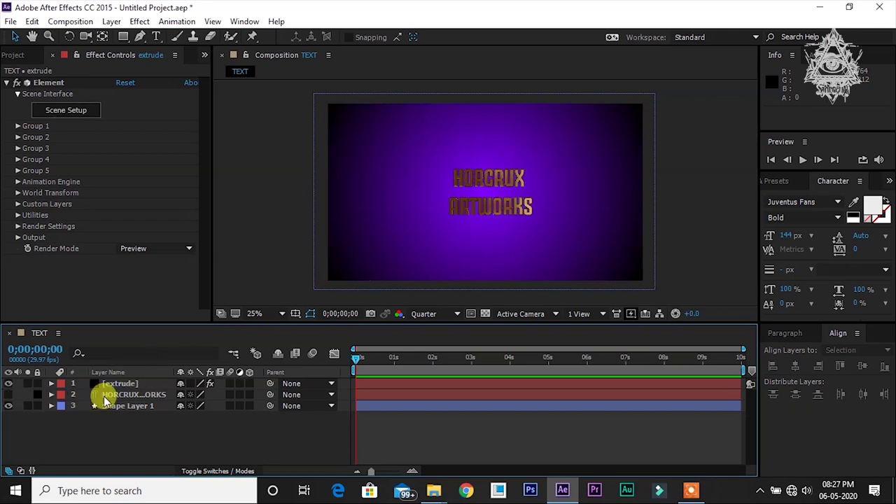
left_click(121, 385)
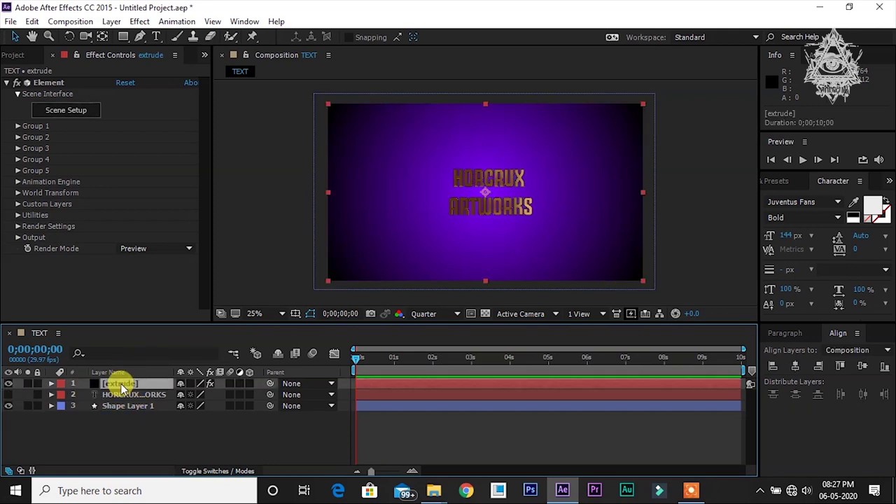
left_click(105, 436)
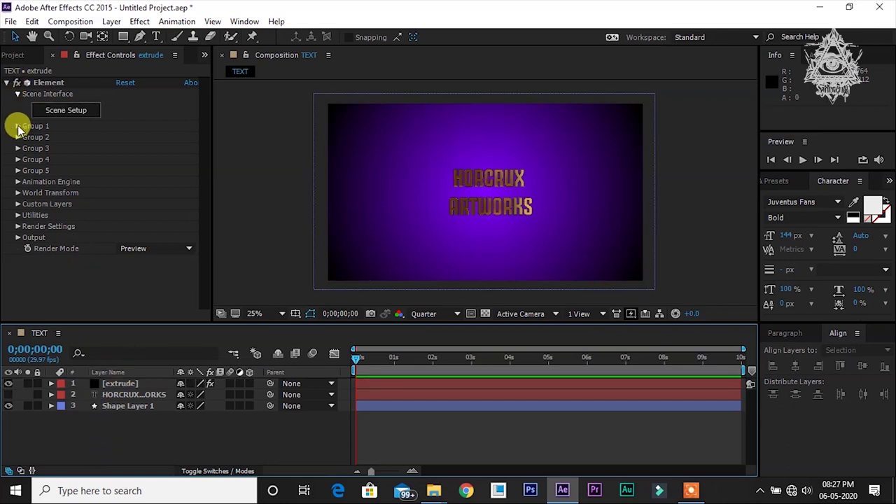
Create a new camera layer, Camera 1, using the 35mm lens preset.
right_click(149, 435)
mouse_move(196, 316)
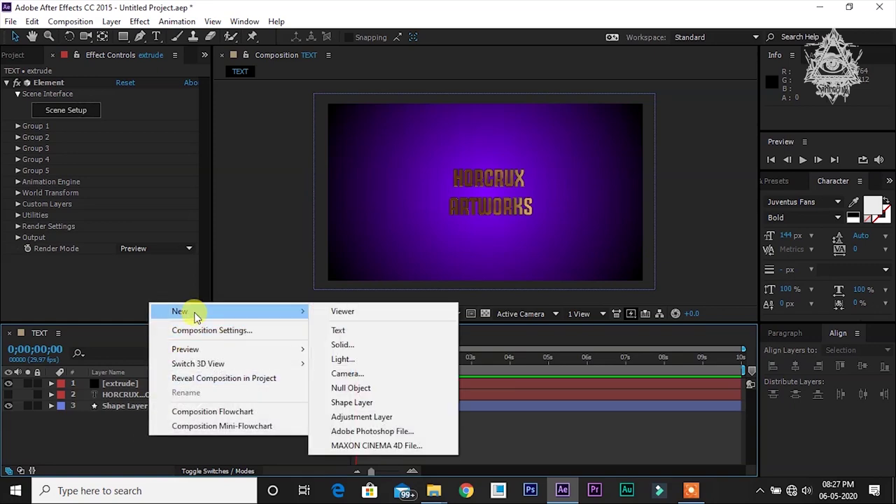
left_click(356, 373)
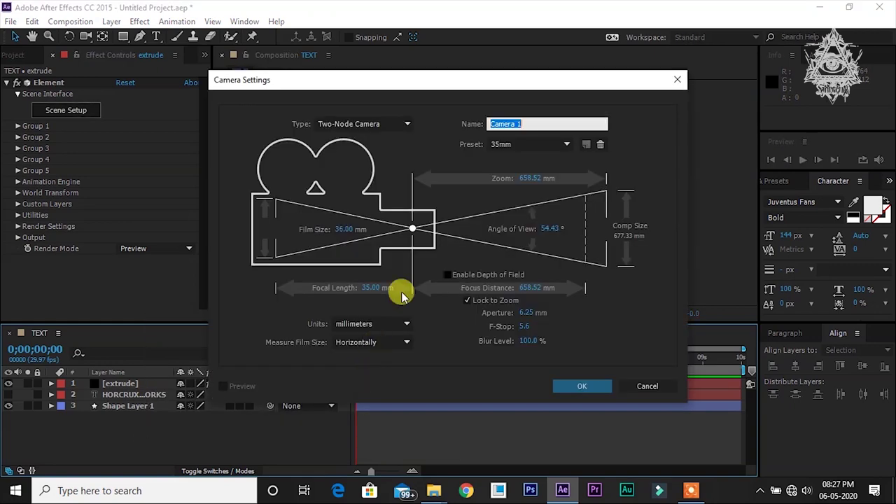
left_click(514, 149)
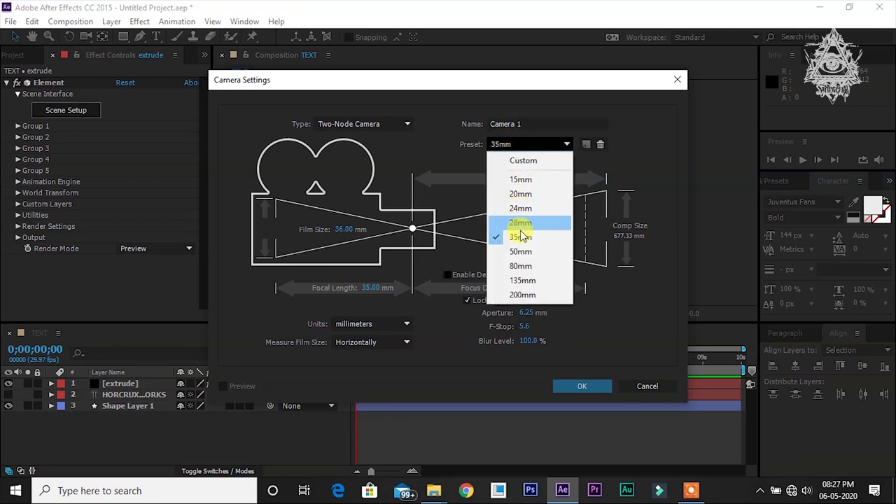
left_click(458, 165)
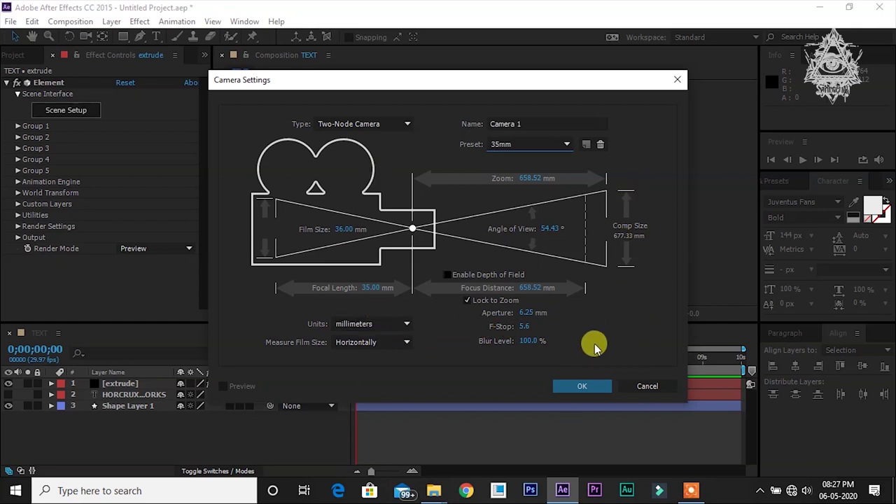
left_click(580, 384)
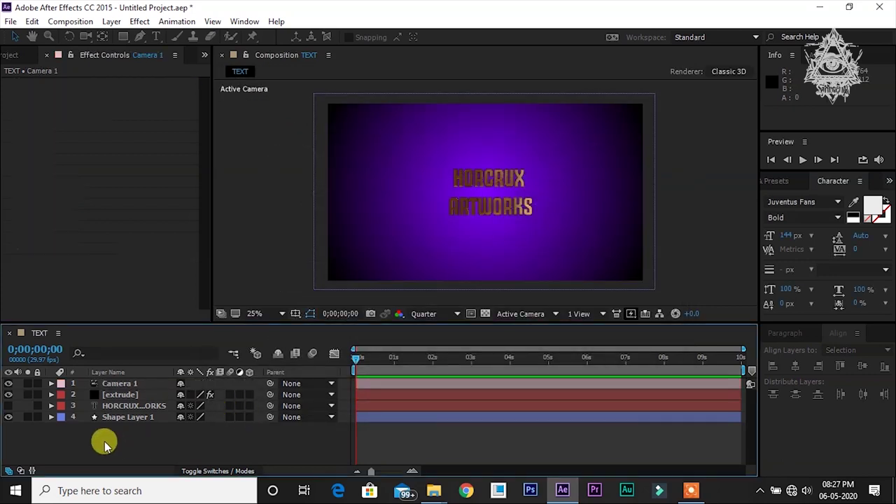
On the extrude layer, set Group 1 > Particle Look > Multi-Object Rotation to 49°.
left_click(119, 395)
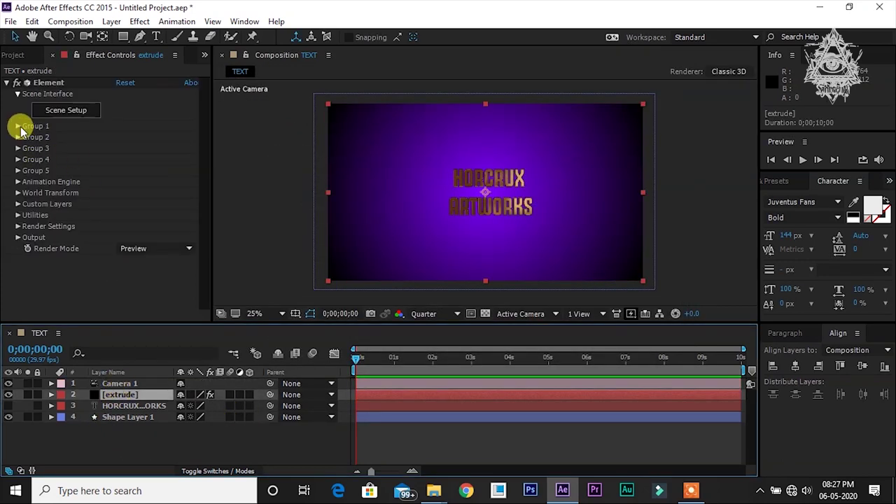
left_click(18, 126)
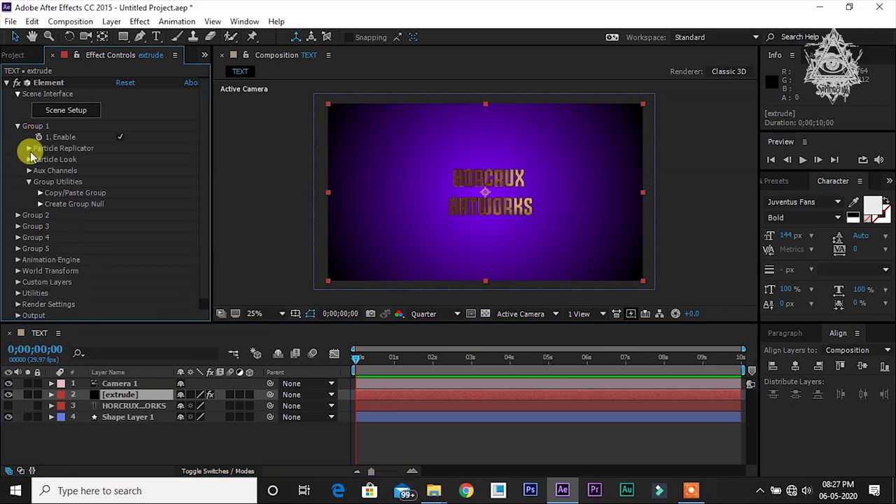
left_click(30, 160)
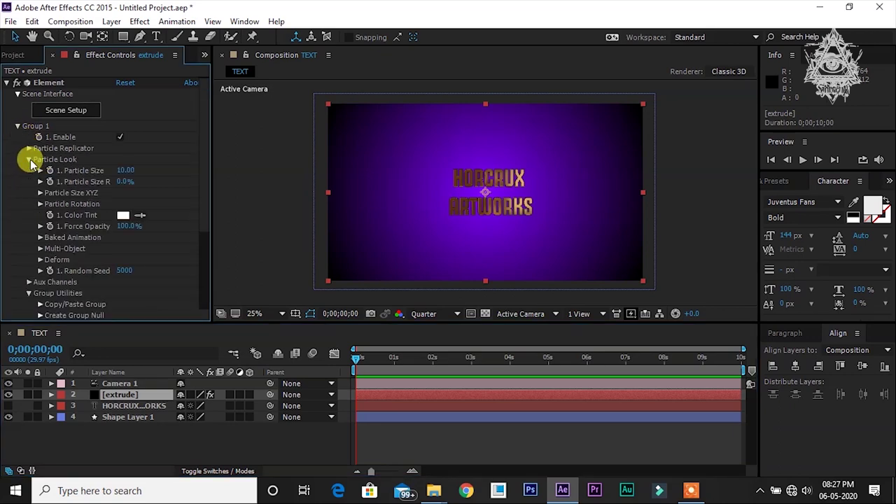
left_click(40, 249)
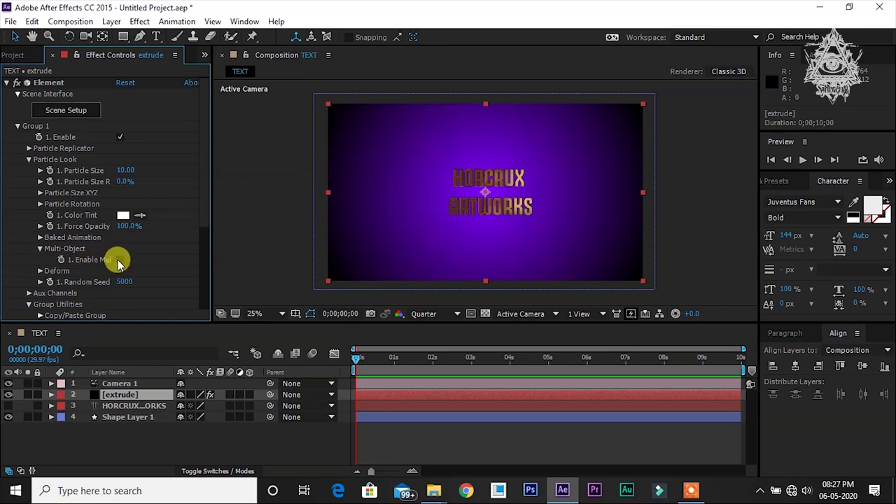
scroll(176, 260, "down", 10)
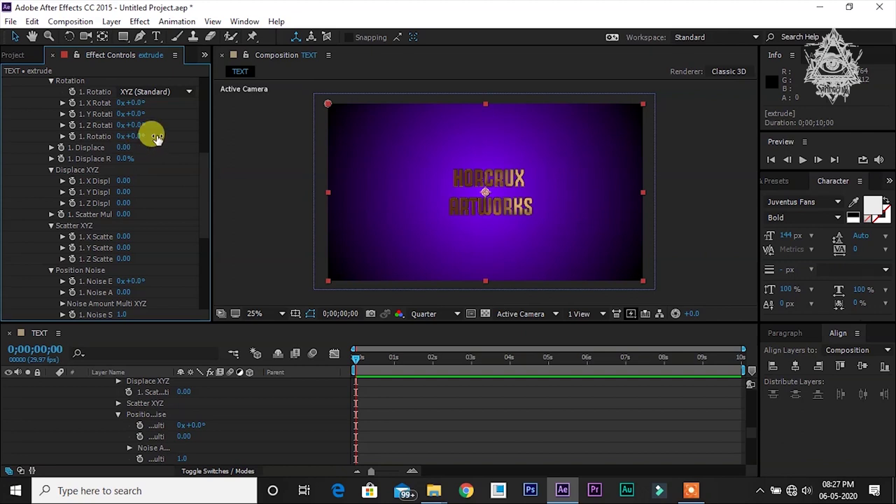
scroll(158, 140, "up", 2)
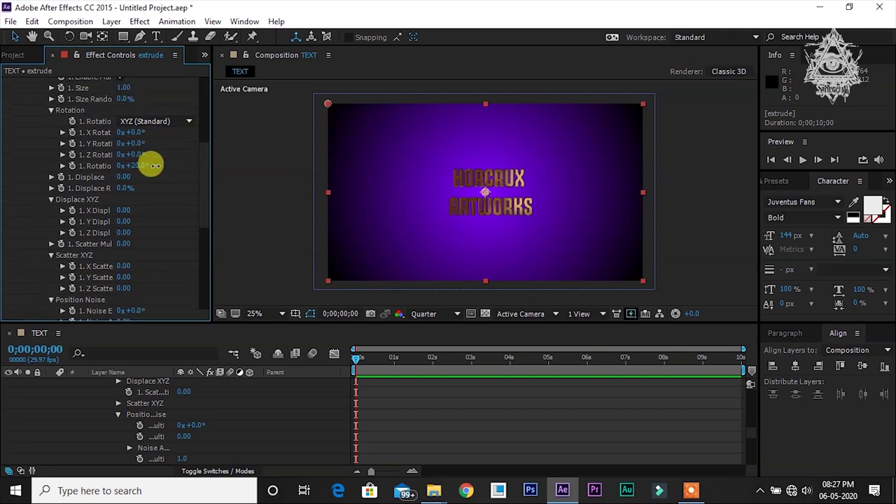
left_click_drag(154, 165, 171, 165)
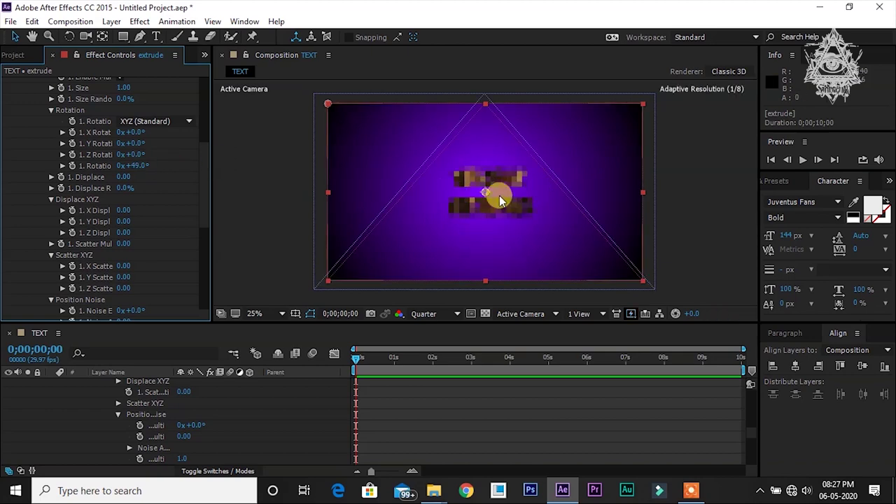
scroll(510, 182, "up", 4)
scroll(512, 184, "down", 1)
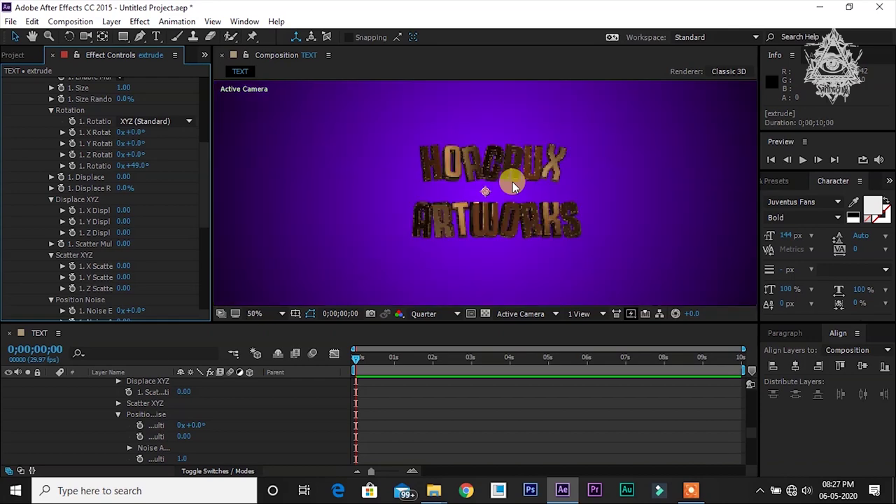
scroll(512, 181, "down", 1)
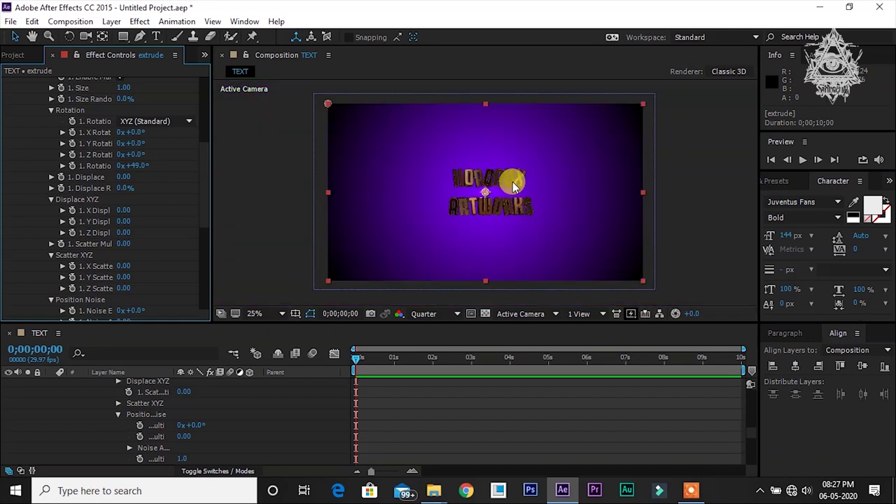
At frame 0, keyframe the letters' Multi-Object Z rotation at 130°.
left_click(138, 166)
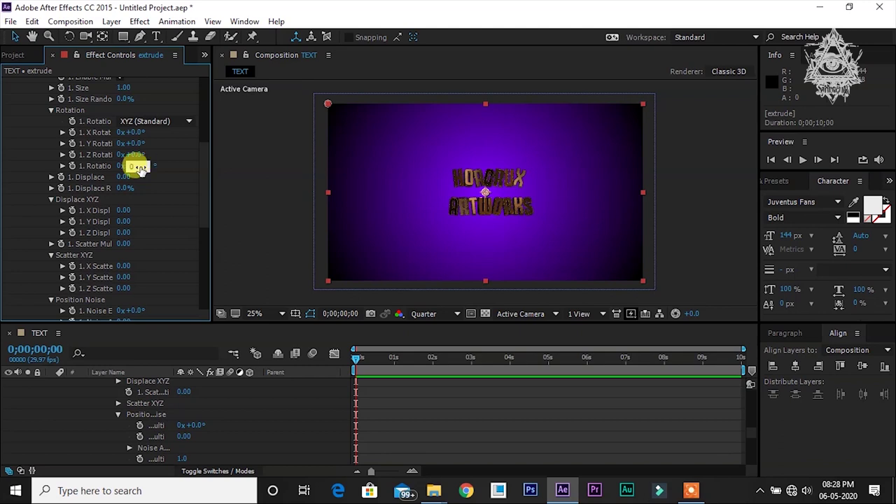
key("Return")
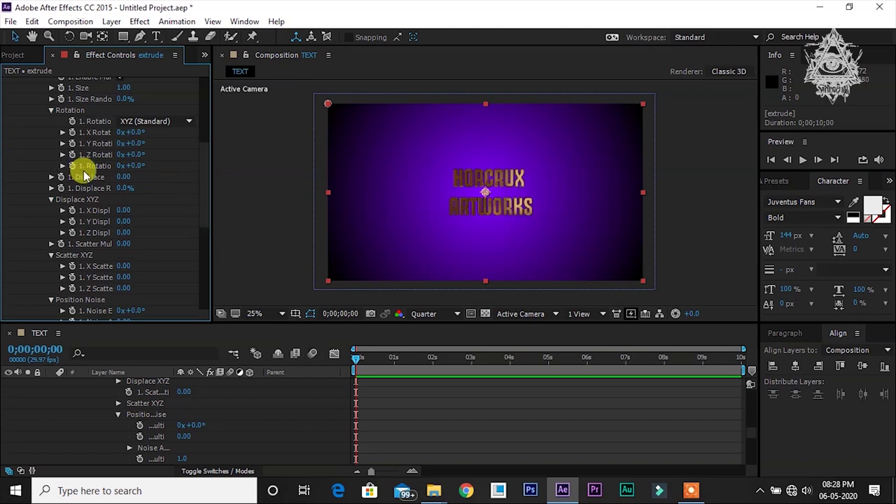
left_click(361, 360)
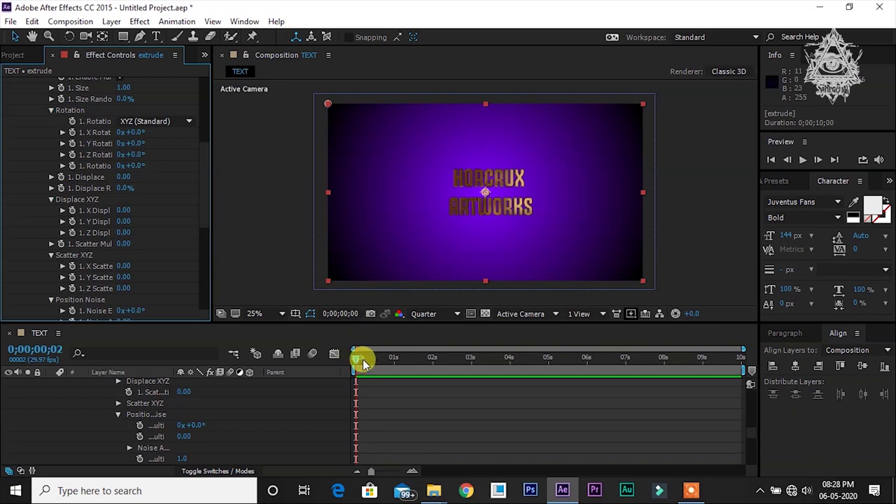
left_click_drag(363, 364, 340, 365)
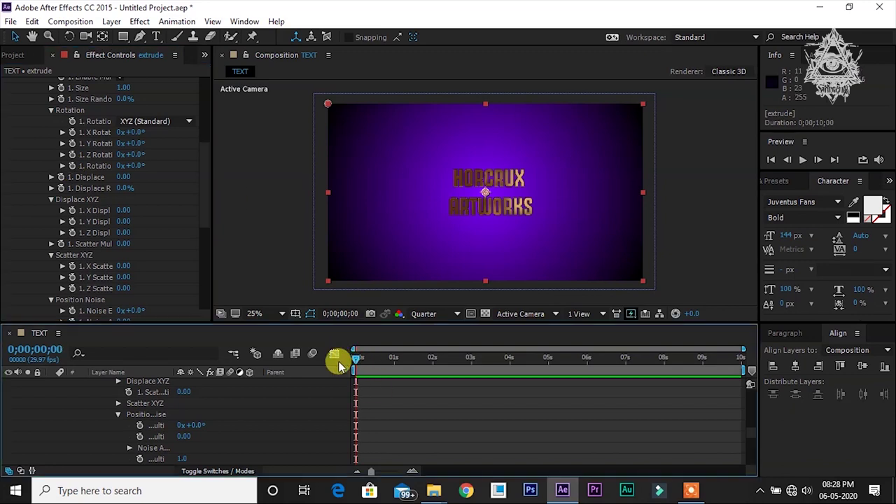
left_click(73, 169)
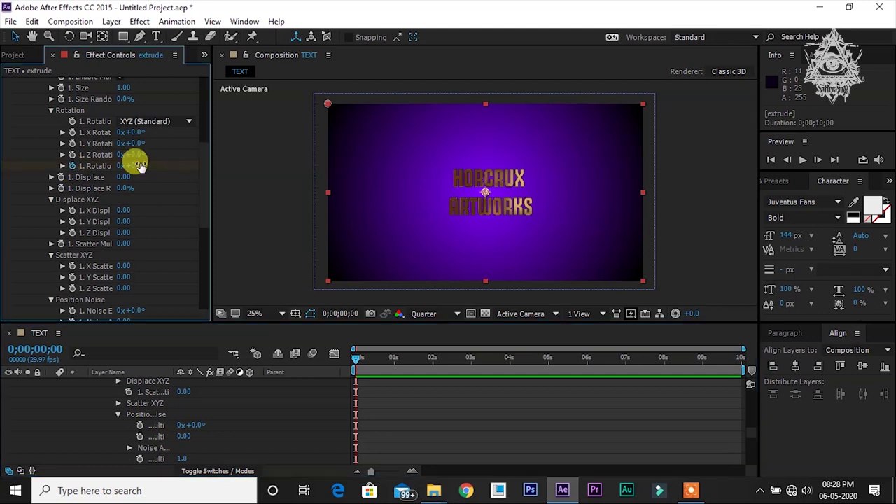
left_click_drag(135, 165, 205, 173)
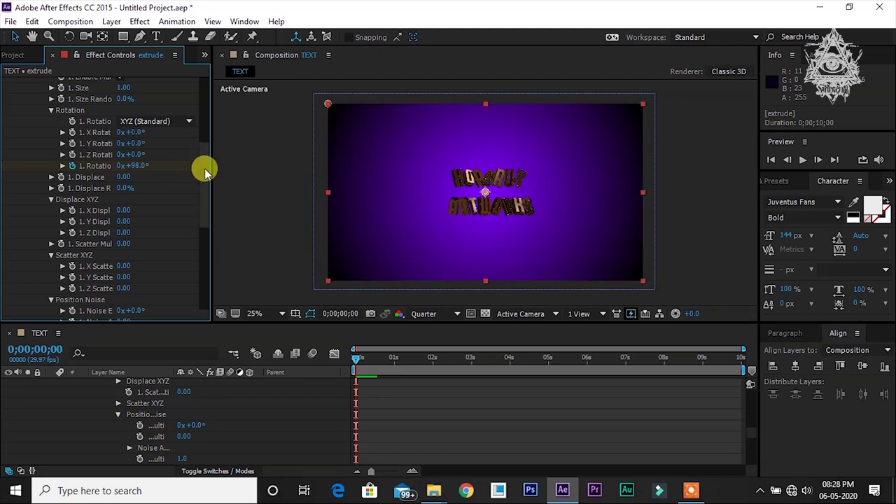
mouse_move(136, 166)
left_mouse_down()
mouse_move(158, 165)
mouse_move(146, 168)
left_mouse_up()
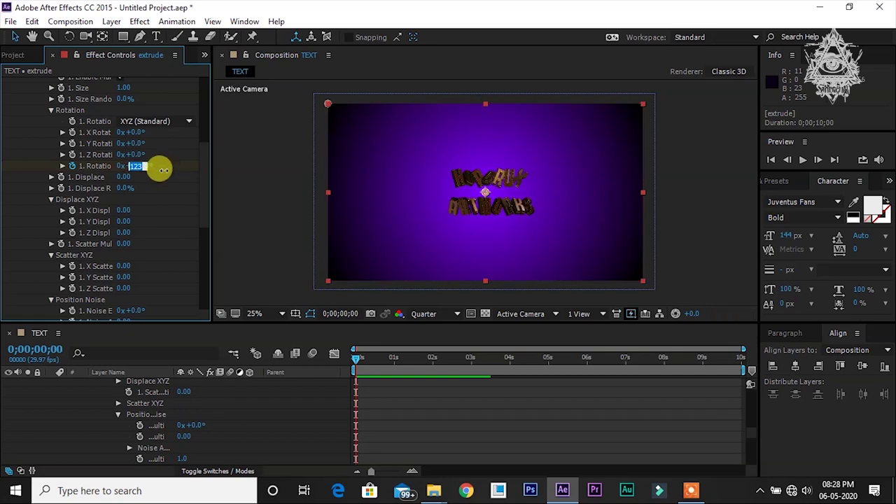
left_click(139, 166)
type("1")
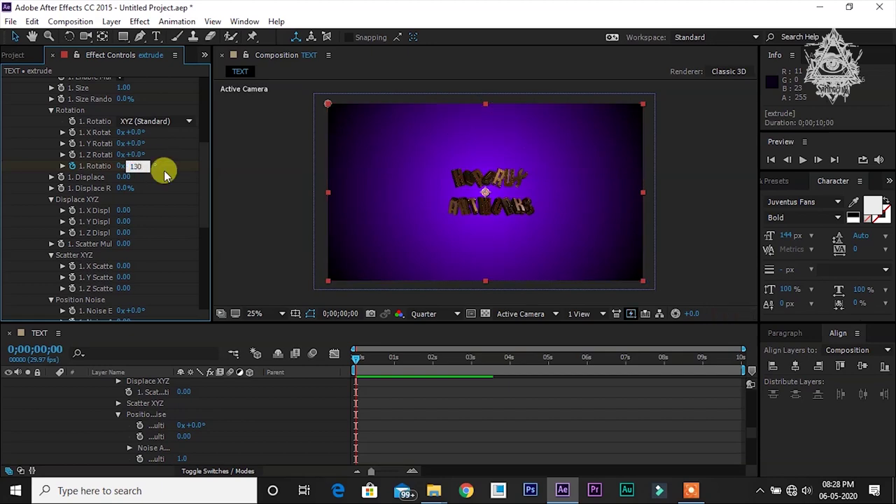
type("30")
key("Return")
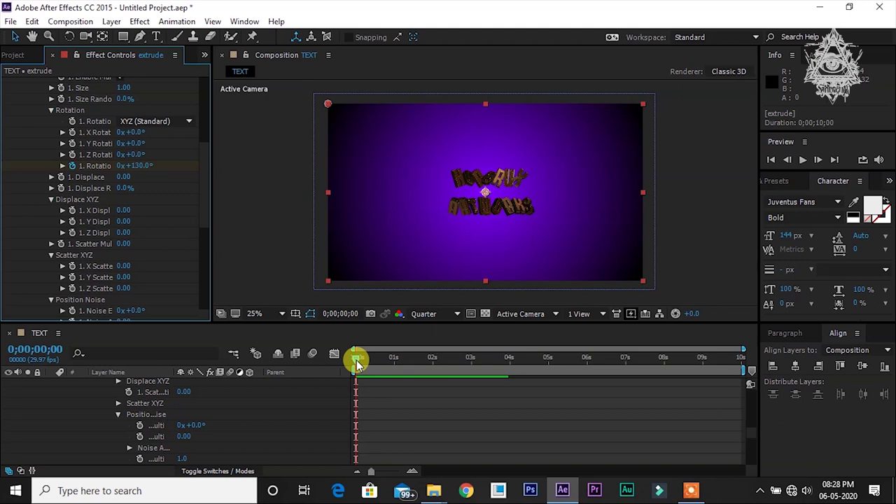
At 0;00;05;01, set the letters' Z rotation keyframe to 0°.
left_click_drag(379, 356, 472, 366)
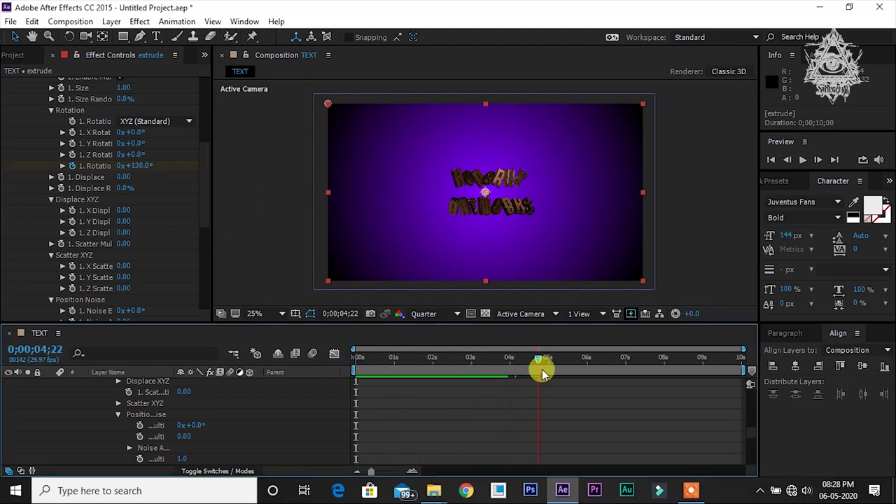
left_click_drag(543, 373, 550, 369)
left_click(246, 191)
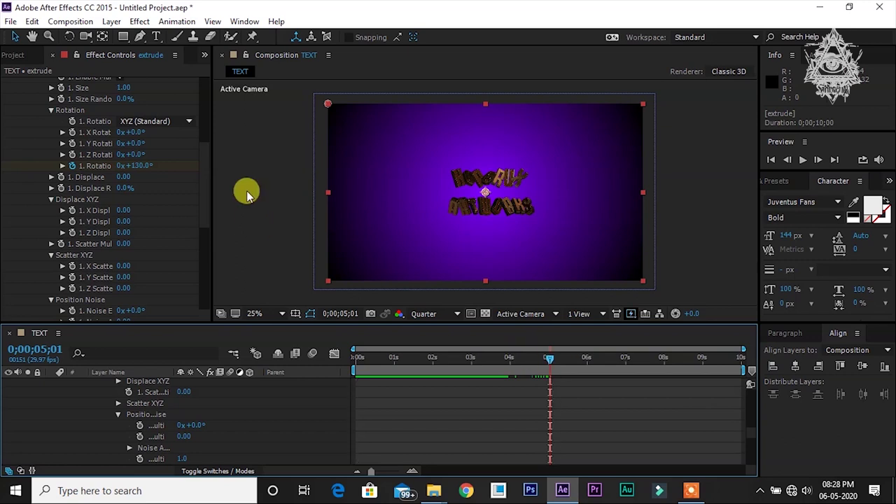
left_click(145, 166)
type("0")
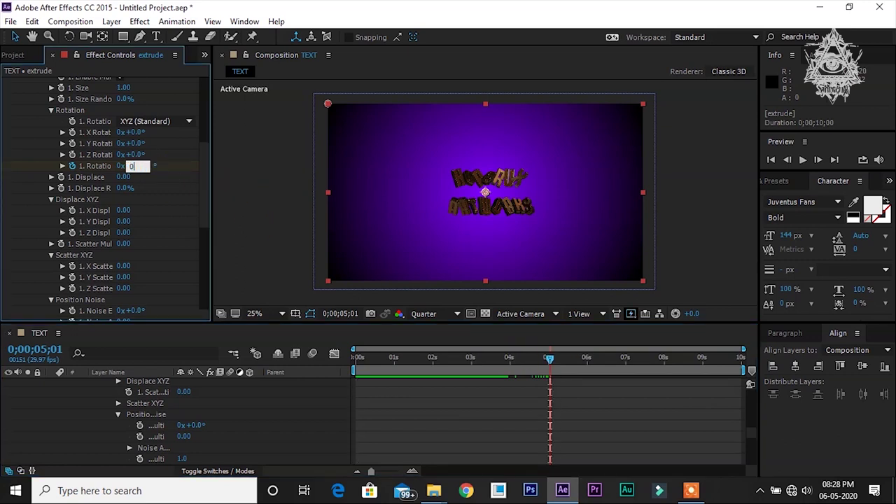
left_click(226, 193)
Return to the start and preview the rotation animation.
left_click(550, 359)
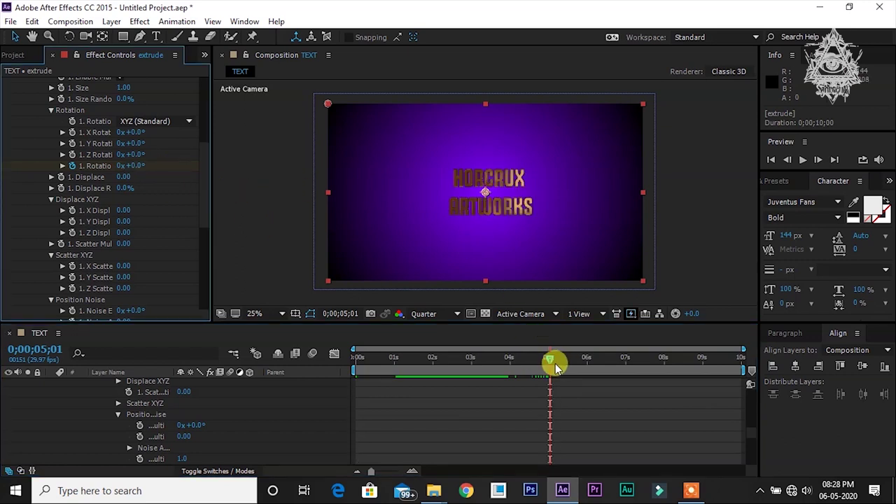
left_click_drag(550, 360, 320, 366)
scroll(303, 364, "up", 1)
left_click(357, 360)
key("space")
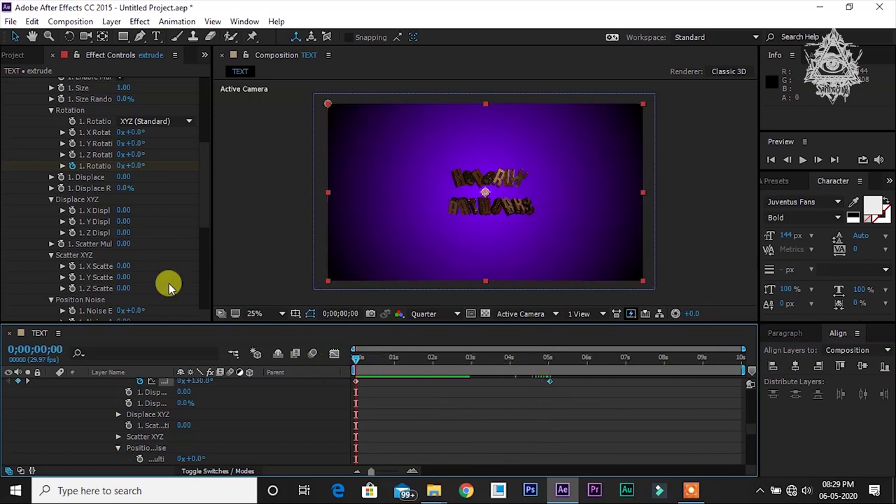
Scrub the Scatter Multiplier to about 2.20 to spread the letters apart.
scroll(96, 186, "down", 2)
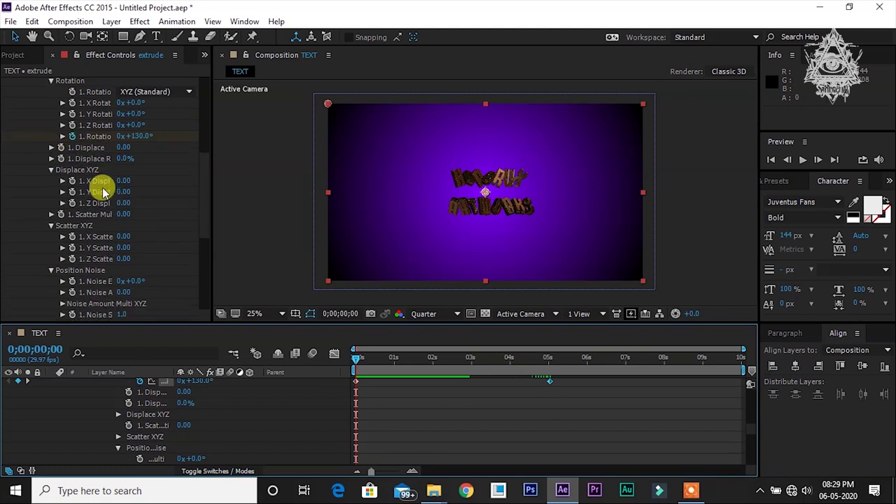
scroll(104, 191, "down", 2)
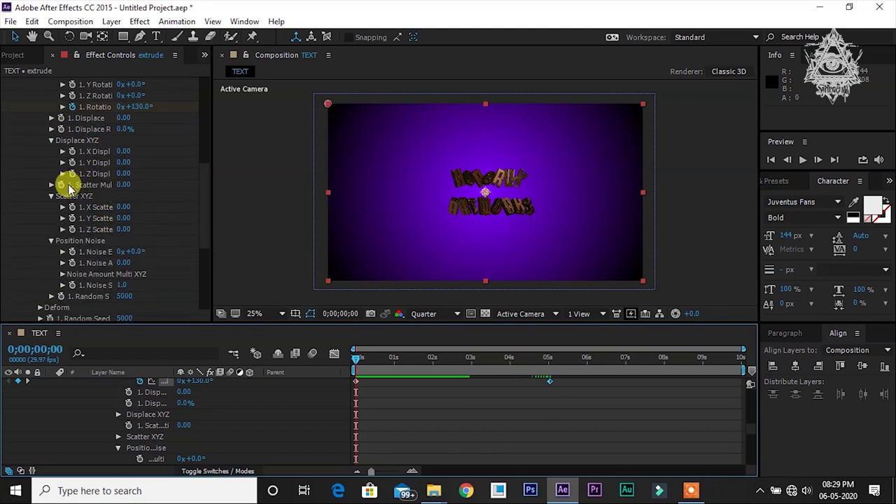
left_click_drag(124, 185, 191, 182)
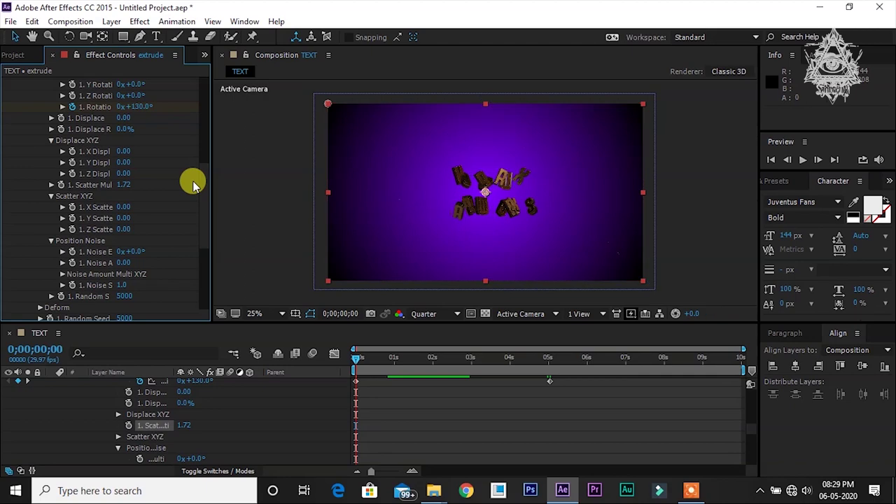
left_click_drag(120, 180, 159, 184)
scroll(514, 204, "up", 1)
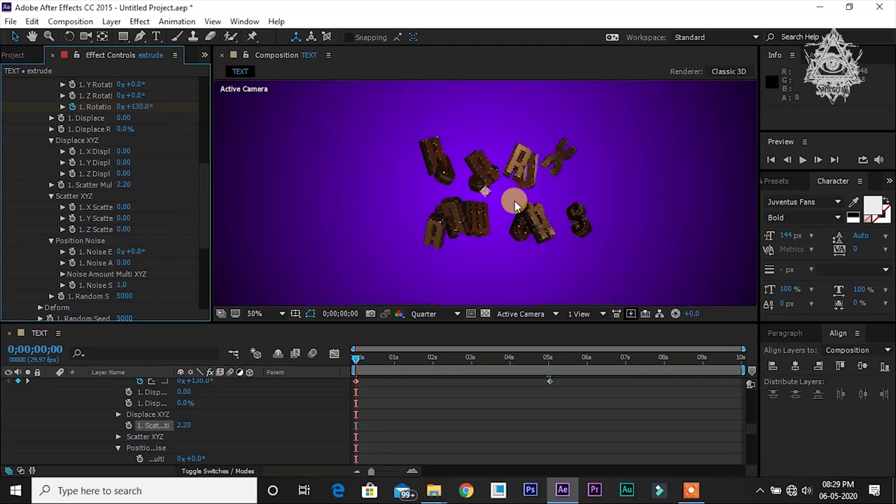
scroll(514, 205, "down", 4)
scroll(515, 201, "up", 1)
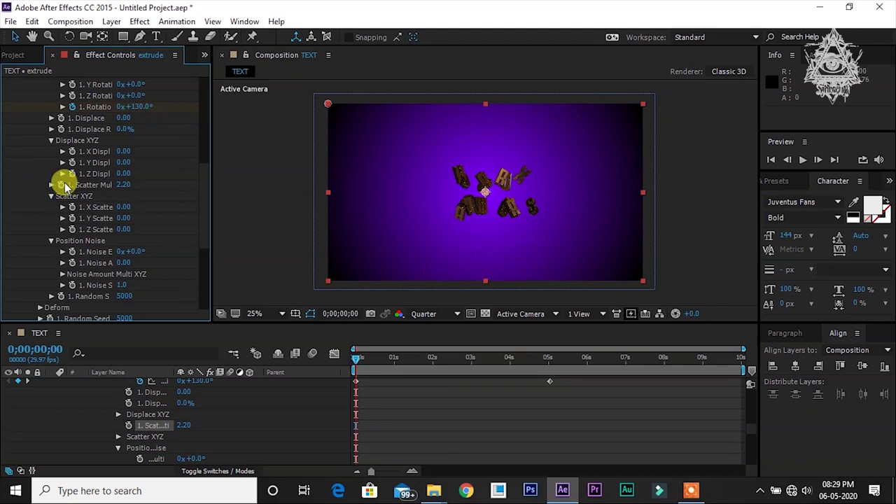
Keyframe Scatter Multiplier at 2 at frame 0 and 0 at five seconds.
left_click(61, 185)
left_click(123, 185)
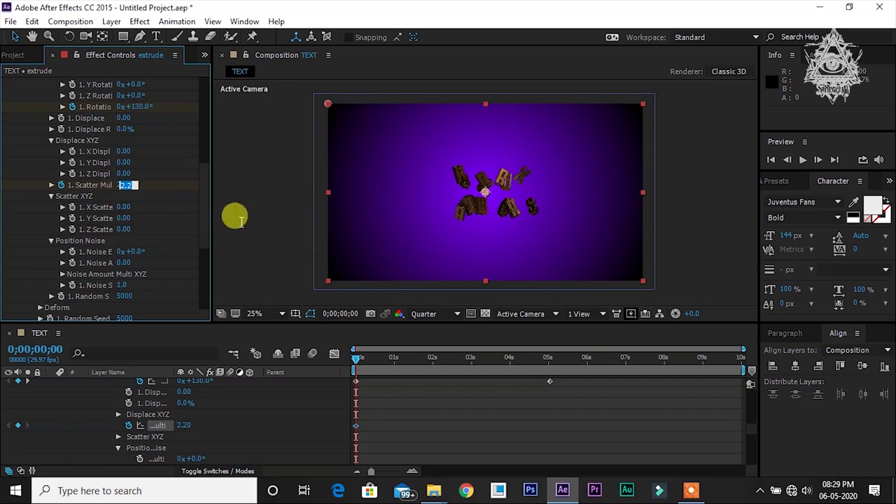
type("2")
key("Return")
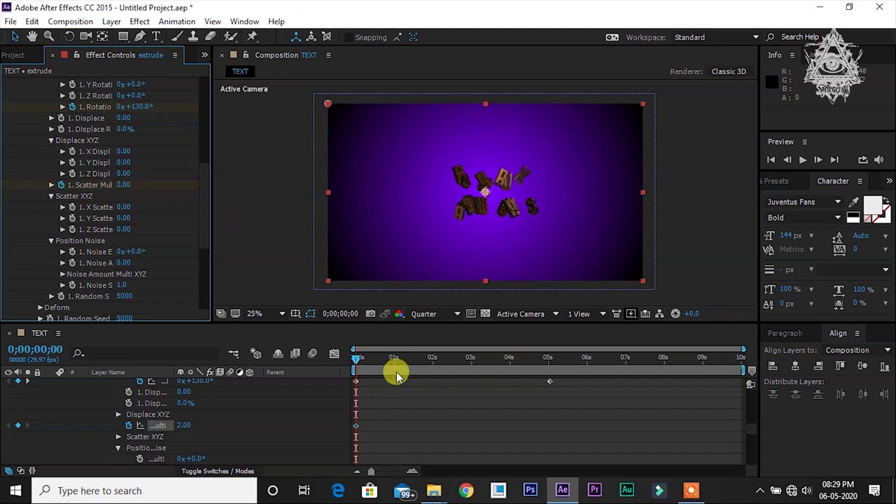
left_click_drag(354, 358, 359, 358)
left_click_drag(437, 360, 550, 362)
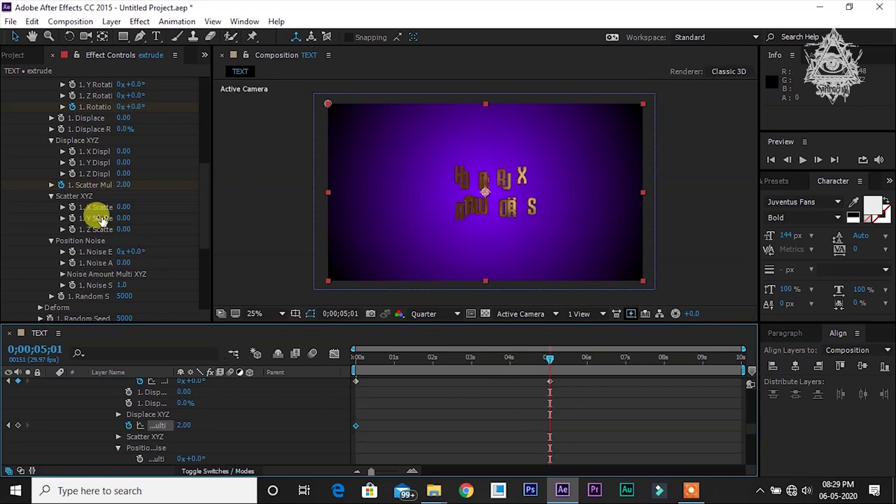
left_click(125, 185)
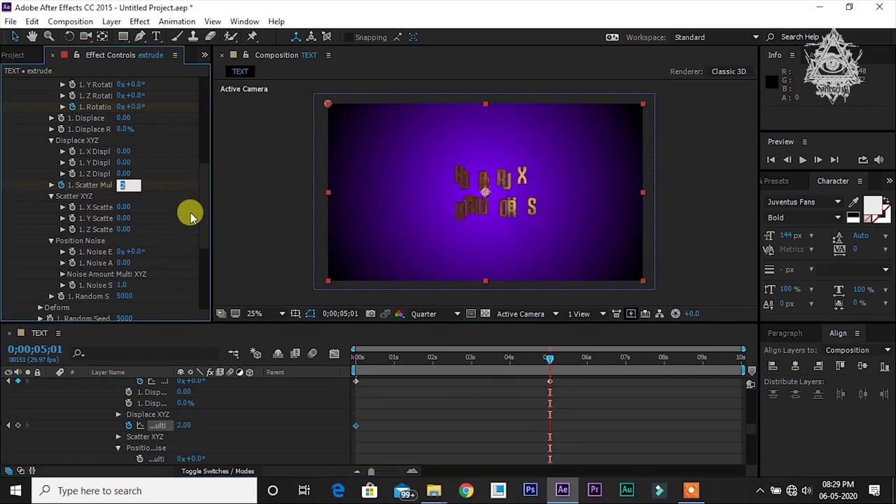
type("0")
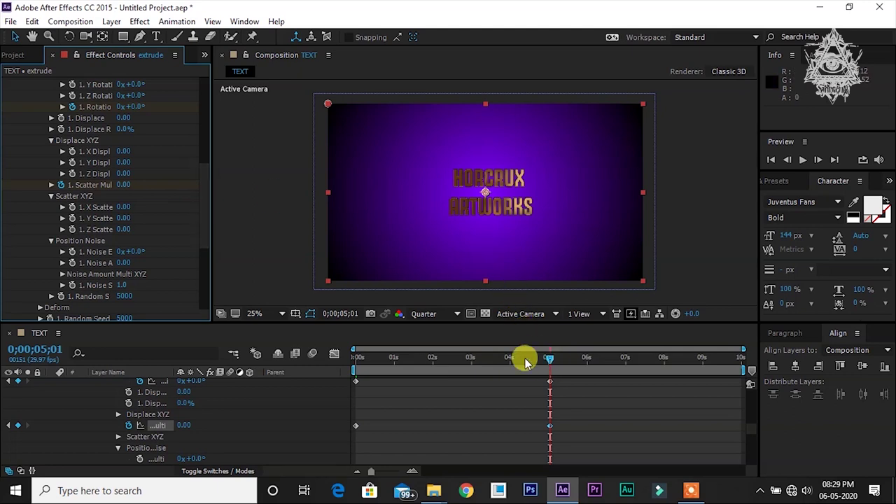
Preview the scatter animation from the start, then collapse Particle Look.
left_click_drag(526, 361, 340, 366)
key("space")
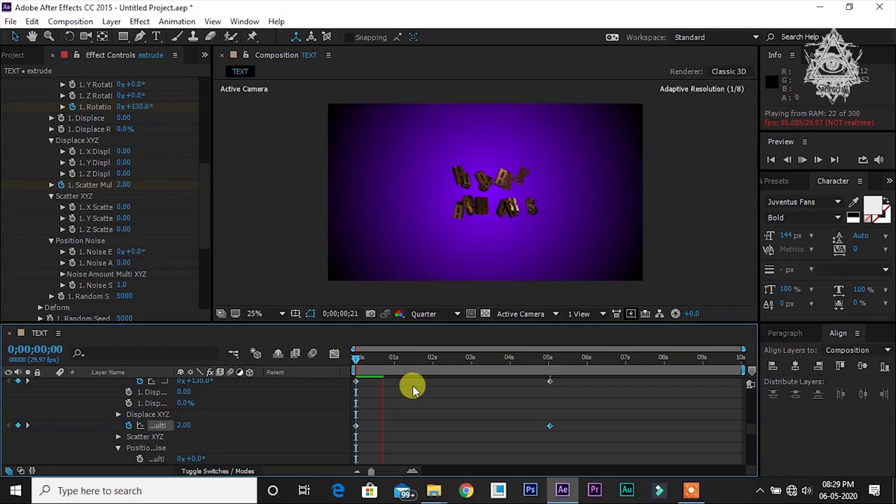
left_click_drag(354, 357, 326, 373)
scroll(70, 156, "up", 2)
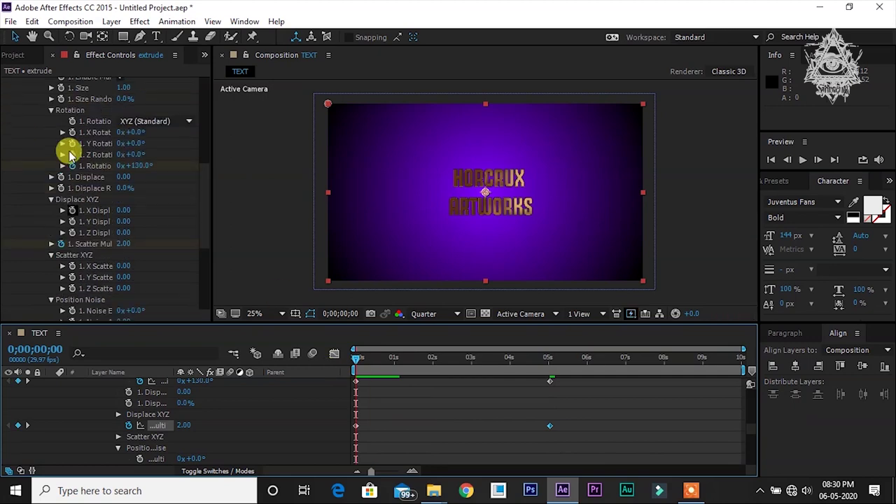
scroll(70, 155, "up", 5)
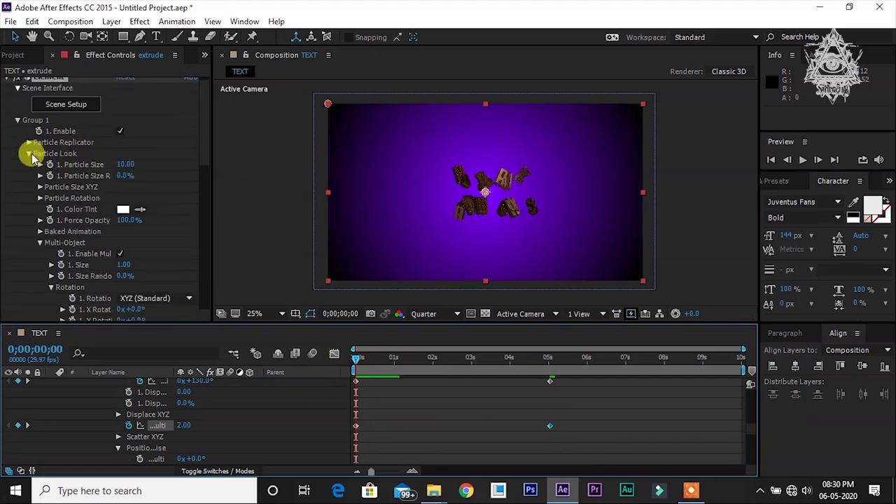
left_click(29, 154)
Keyframe Camera 1's Position at frame 0 with Z at -564.7.
left_click(19, 121)
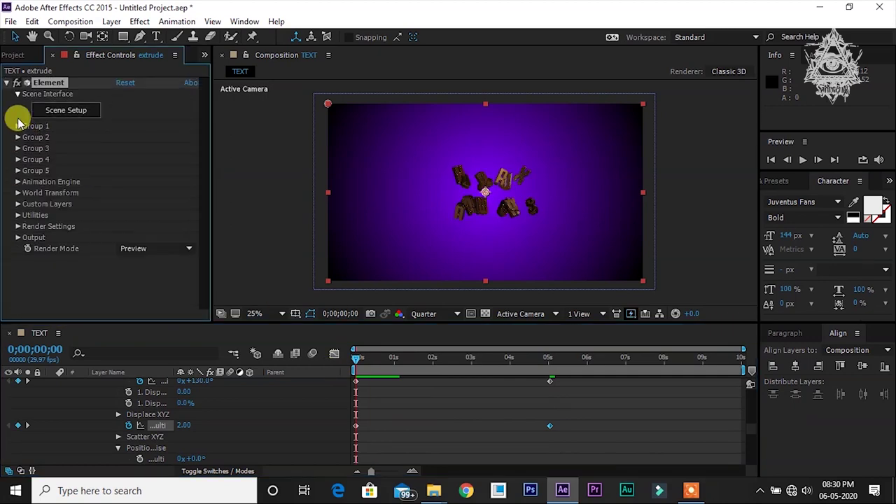
left_click(119, 385)
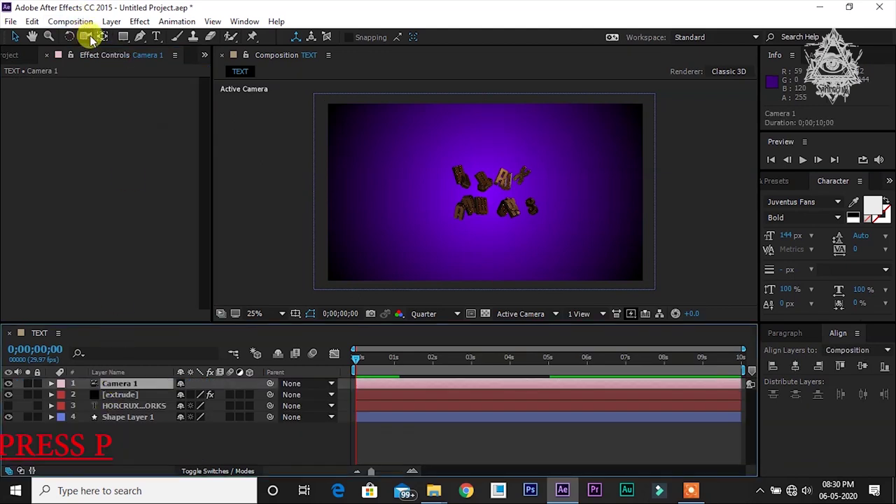
key("p")
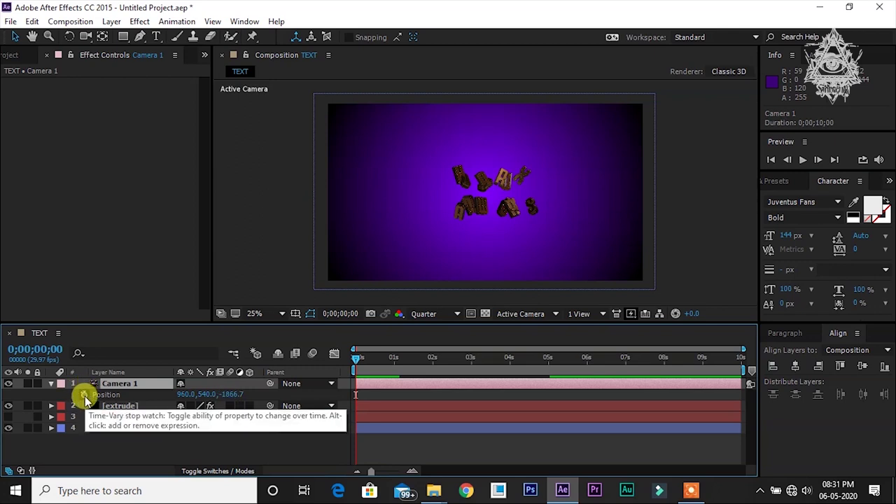
left_click(84, 395)
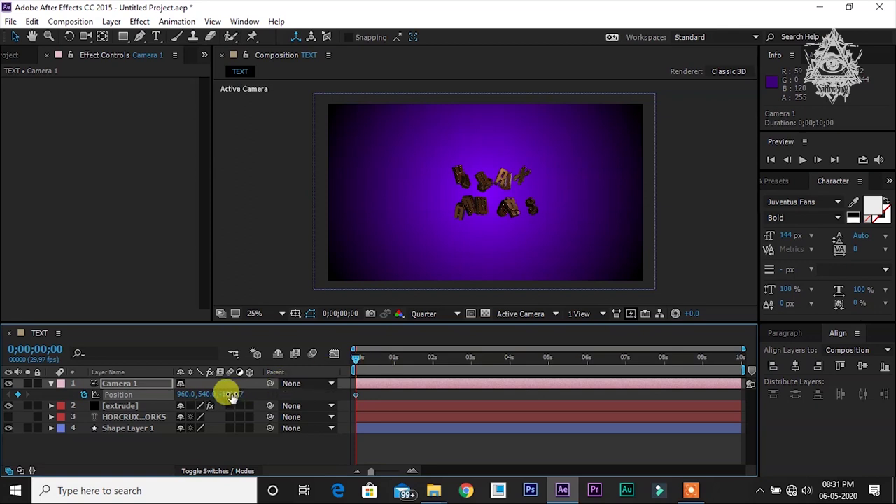
left_click_drag(231, 394, 316, 389)
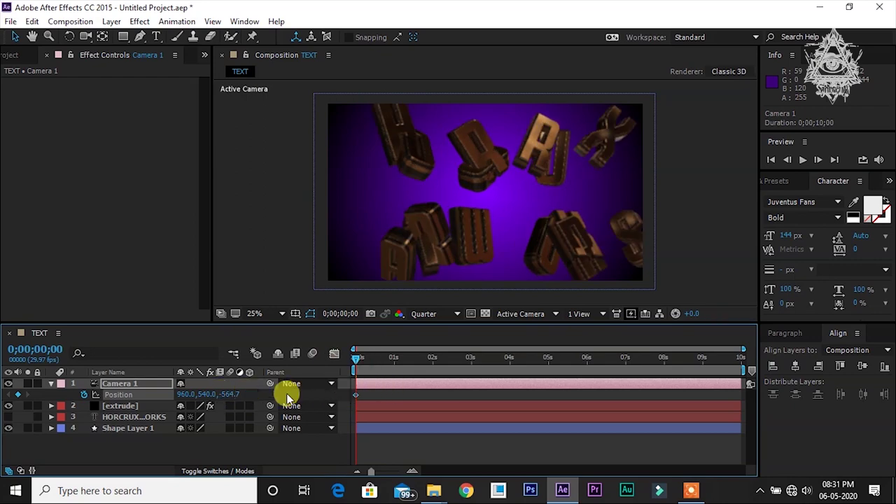
key("space")
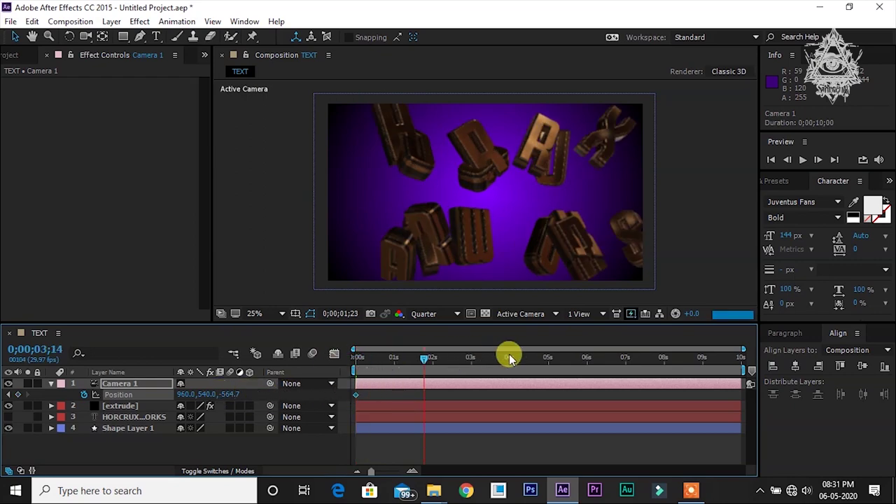
Set Camera 1's Z position to -1086.7 at five seconds, then return to the start.
left_click_drag(509, 358, 548, 359)
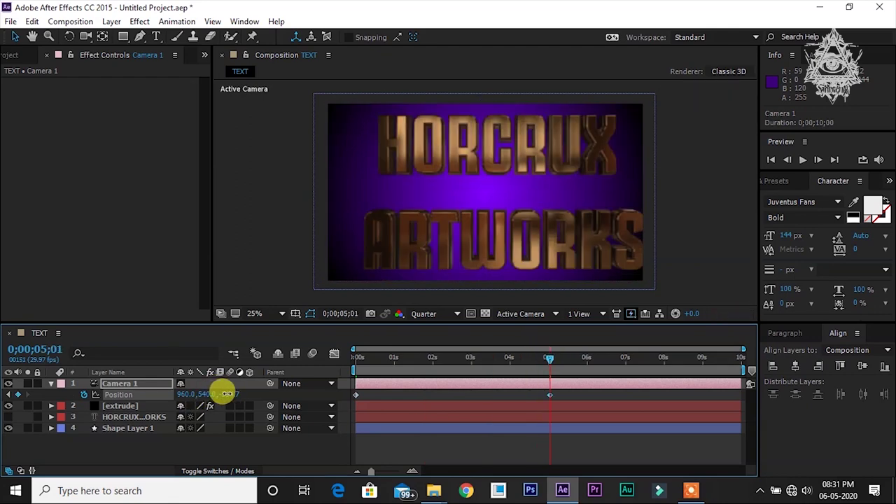
left_click_drag(226, 393, 61, 476)
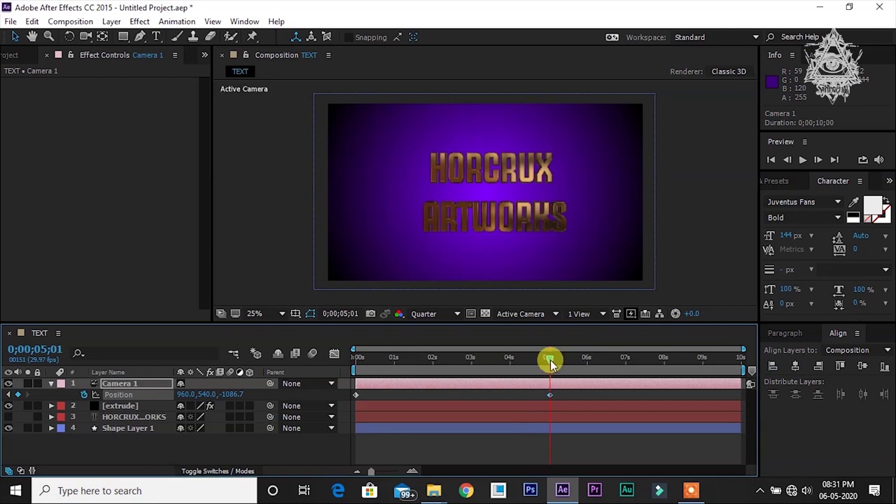
left_click_drag(550, 358, 334, 371)
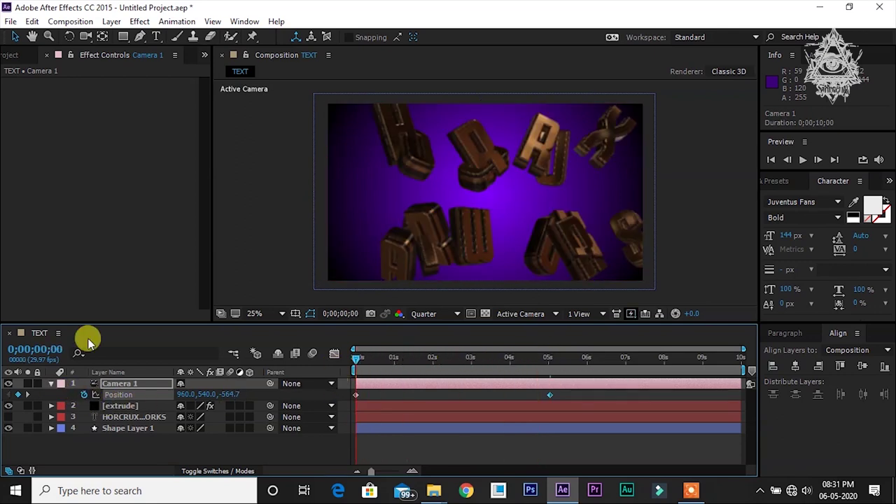
Orbit Camera 1 at frame 0 to position 1395.2, 422.6, -340.0 with the Unified Camera Tool.
left_click(84, 39)
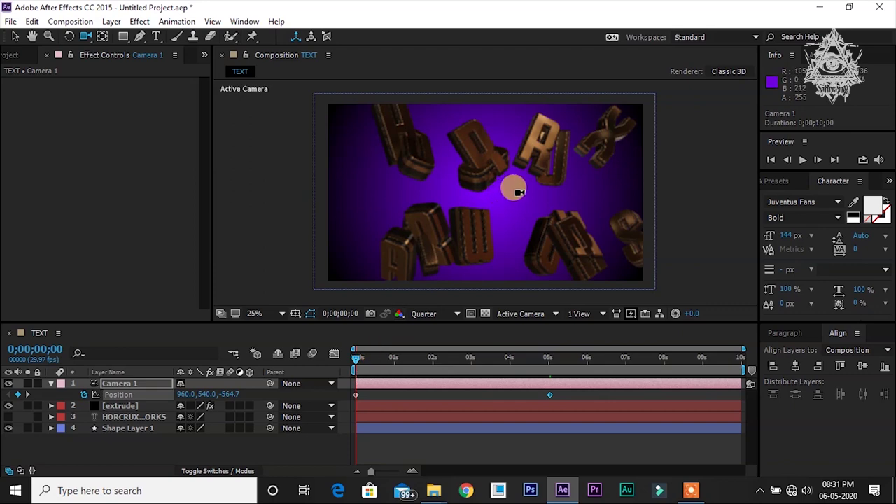
left_click_drag(517, 190, 496, 201)
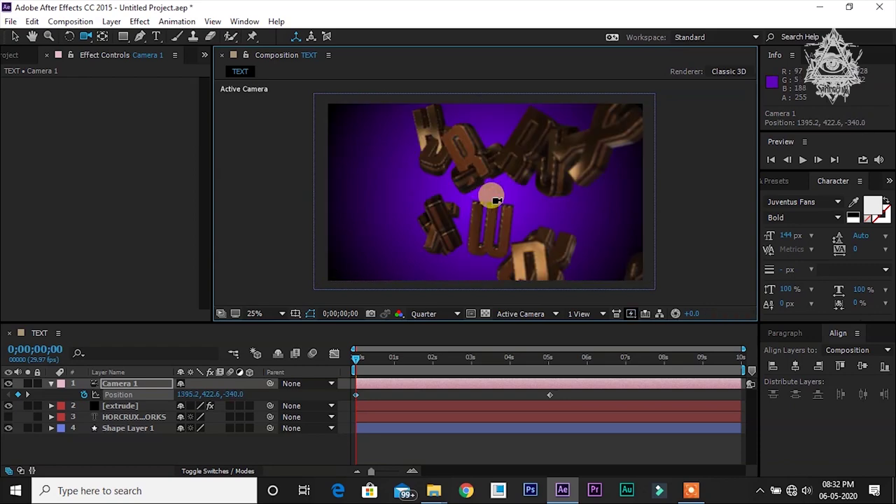